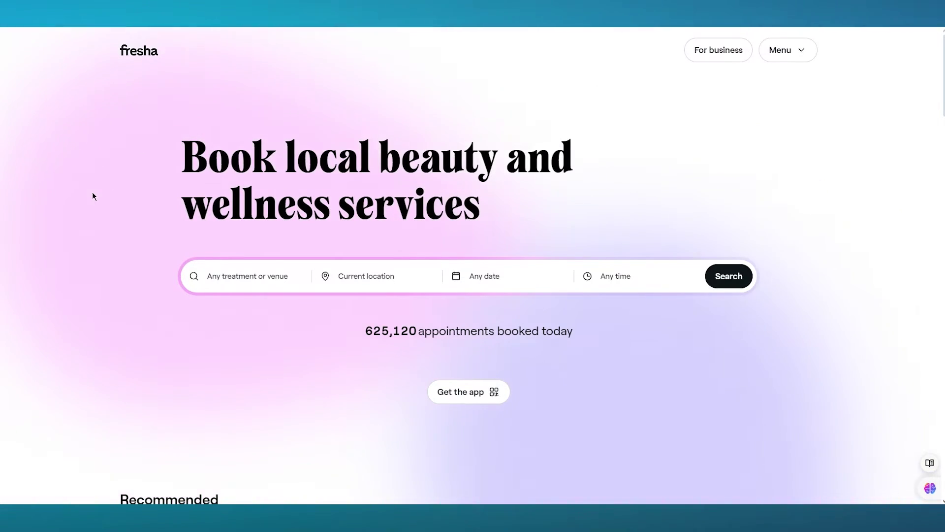
Scroll up and down the Fresha homepage to browse its sections
scroll(92, 196, "down", 8)
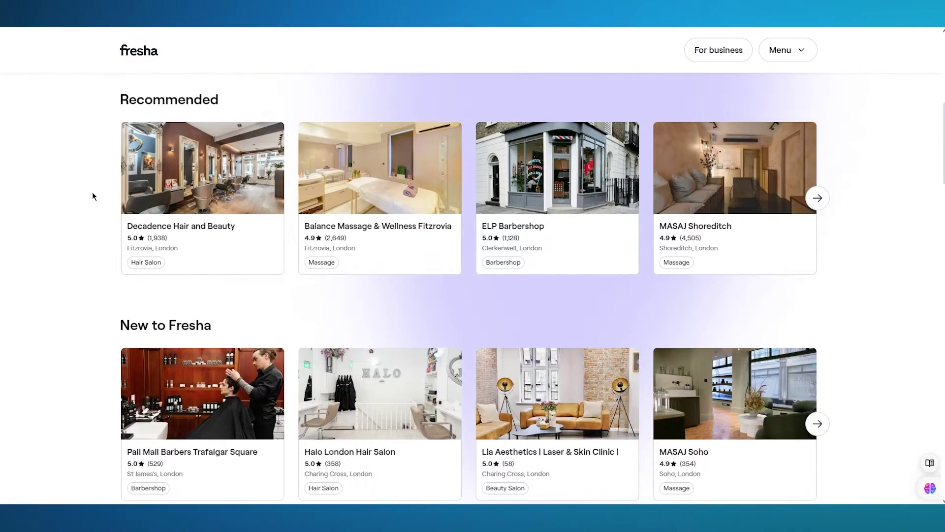
scroll(92, 196, "up", 8)
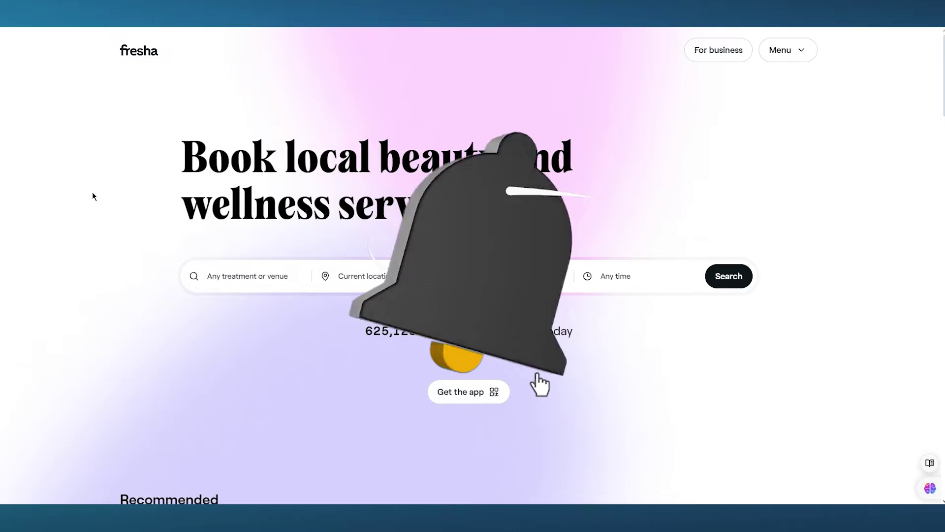
scroll(93, 196, "down", 8)
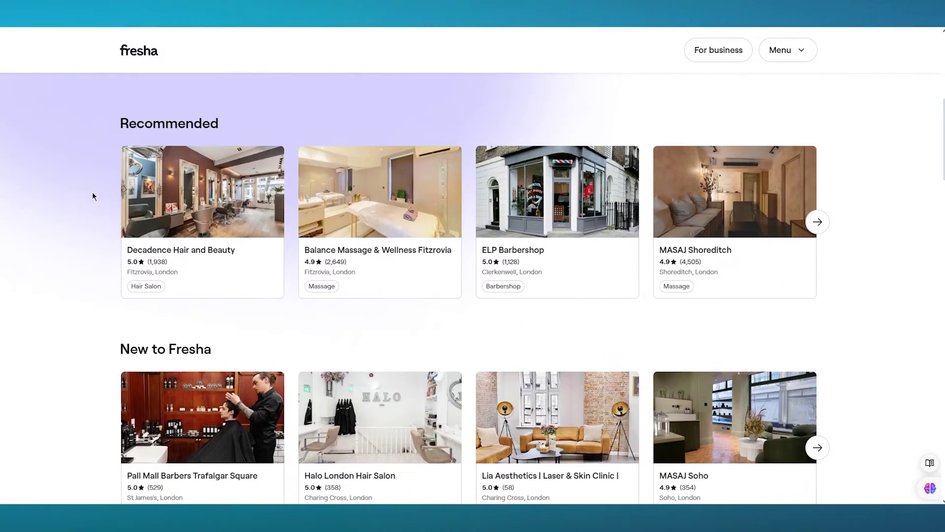
scroll(65, 98, "down", 5)
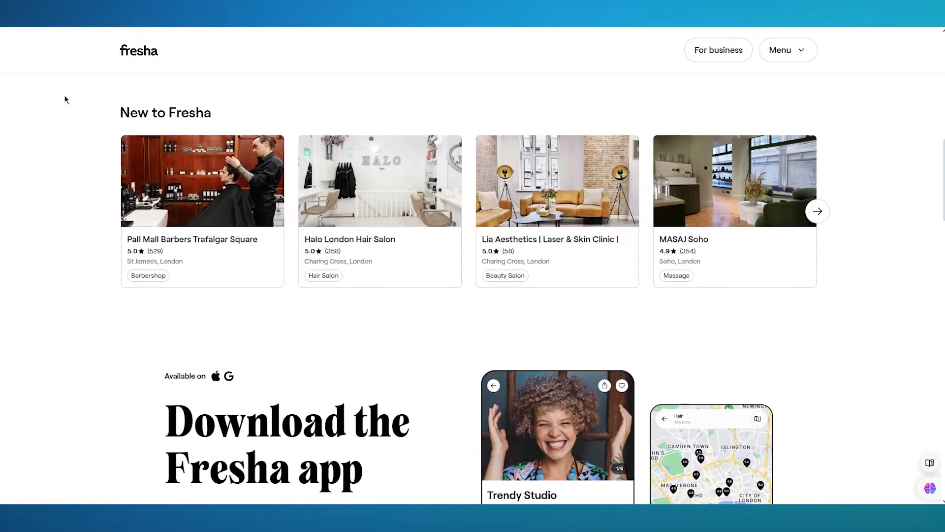
scroll(74, 245, "up", 5)
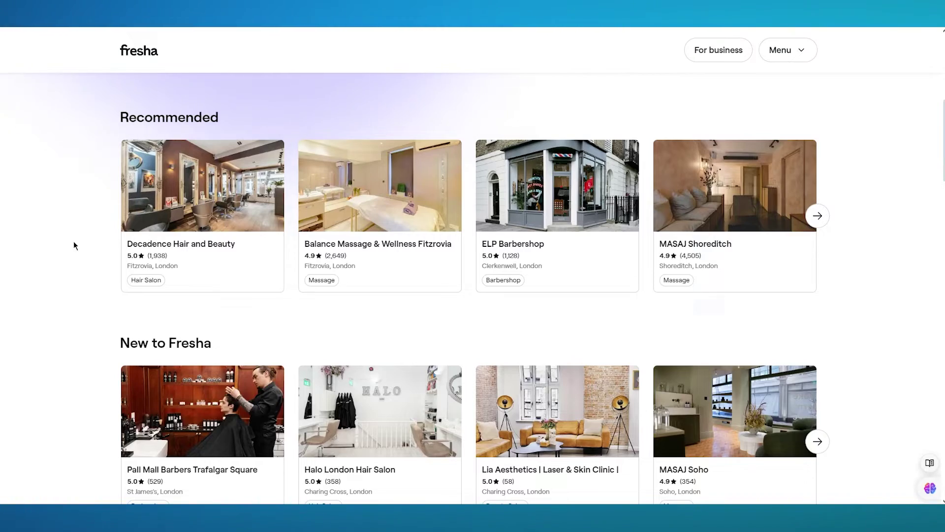
scroll(74, 245, "down", 5)
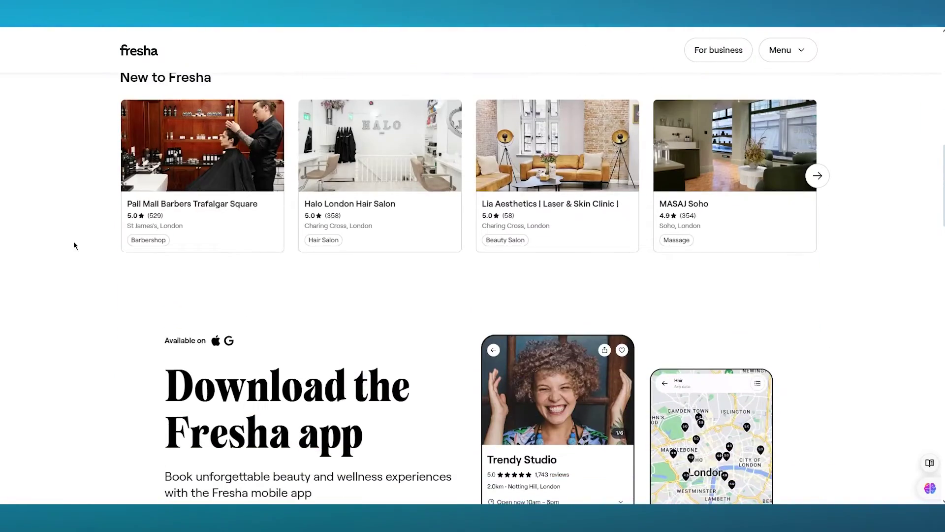
scroll(74, 245, "down", 10)
scroll(74, 245, "up", 15)
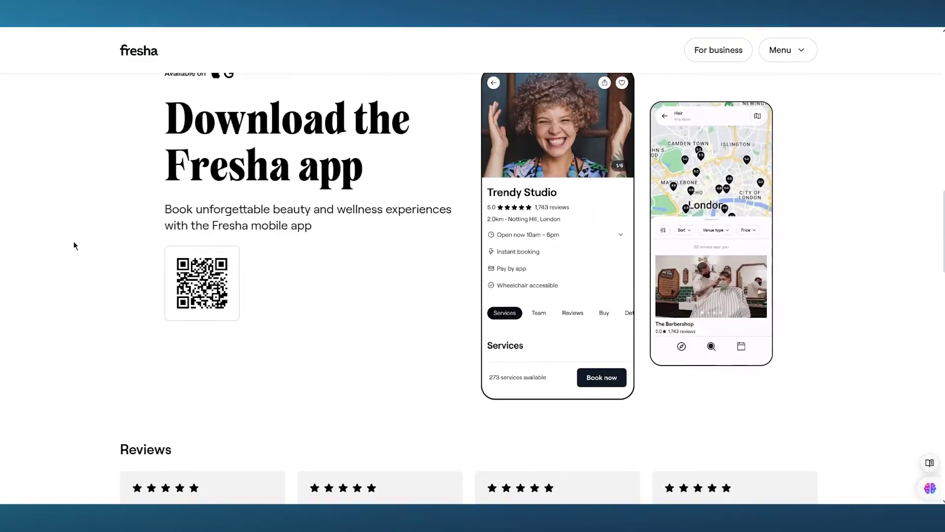
scroll(73, 245, "down", 2)
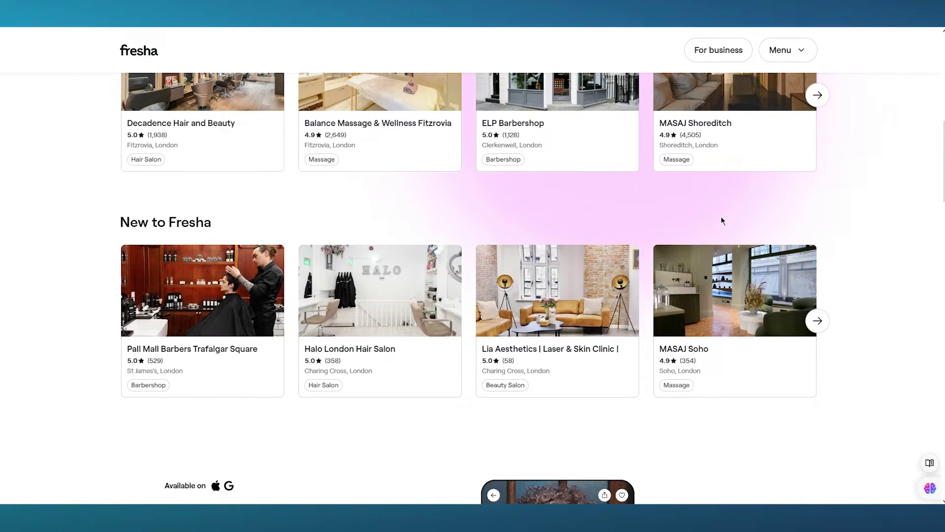
scroll(726, 215, "up", 2)
scroll(845, 203, "up", 1)
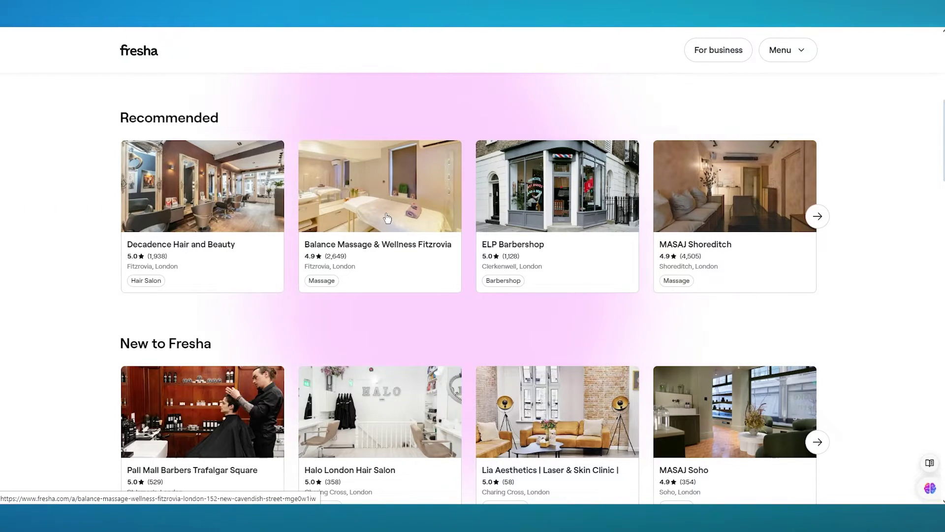
Advance the Recommended carousel to the next venues, starting with Shoreditch Nails Shoreditch
left_click(826, 222)
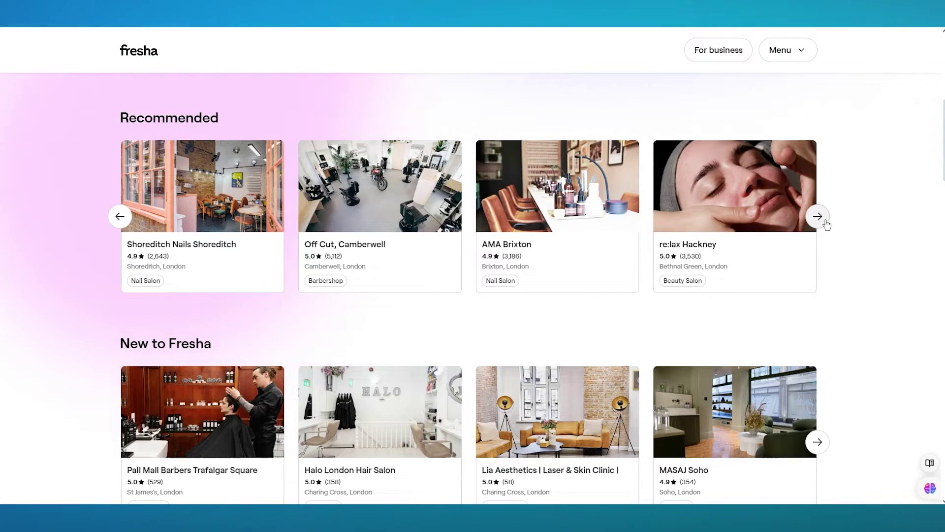
scroll(826, 223, "up", 8)
scroll(826, 224, "down", 2)
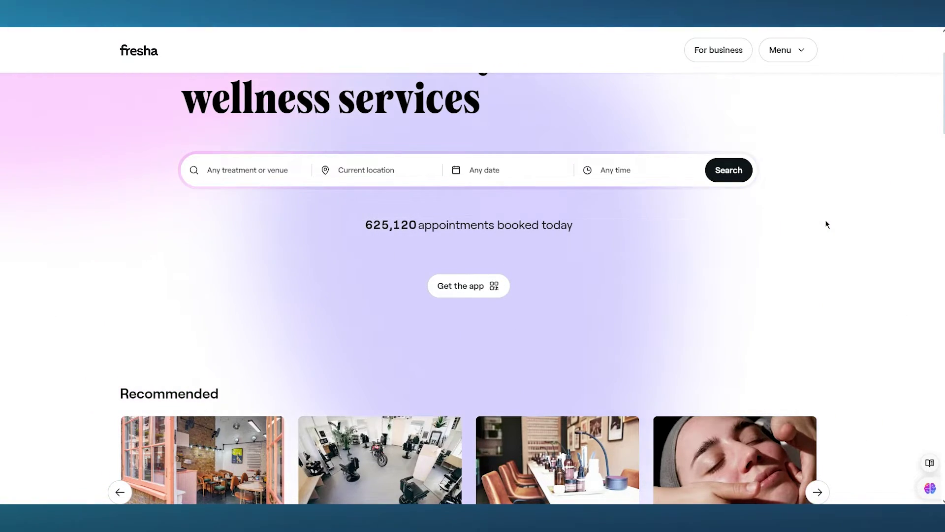
scroll(825, 224, "up", 2)
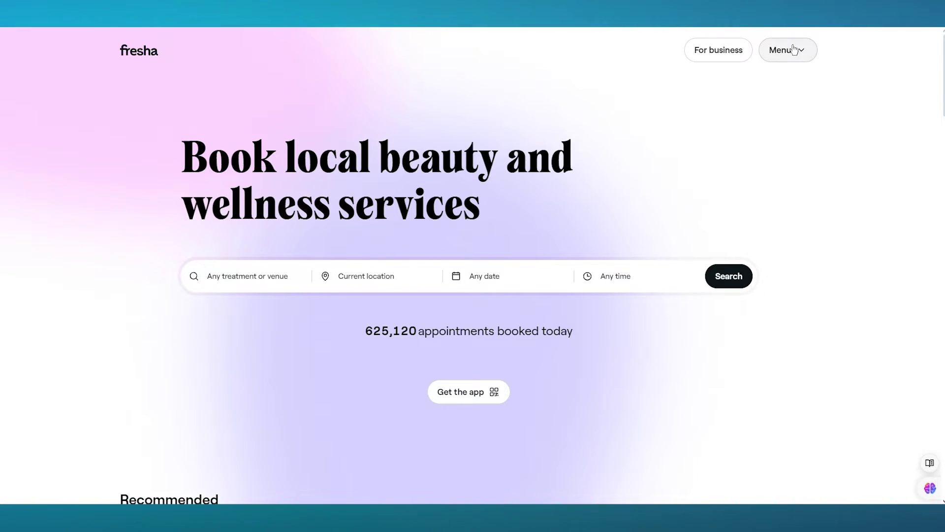
Go to the Fresha for business page and start the free business sign-up
left_click(711, 58)
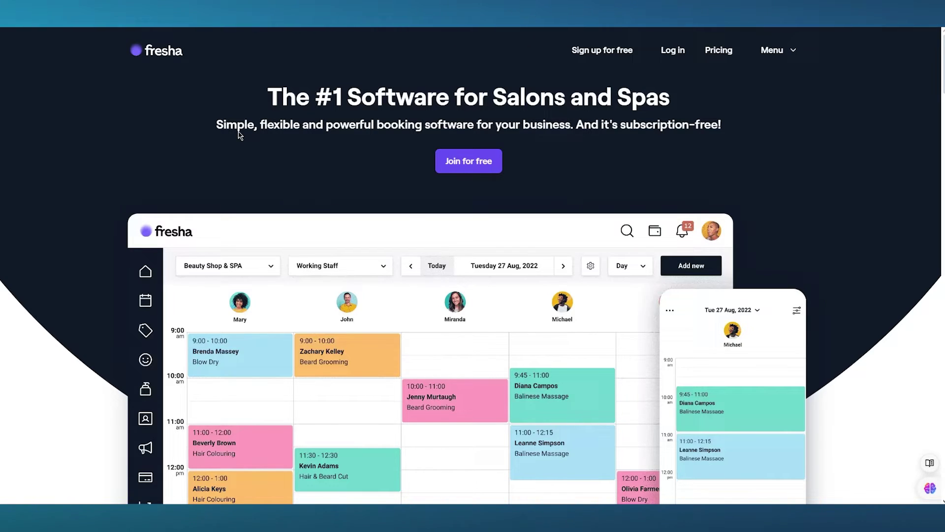
left_click_drag(266, 107, 630, 143)
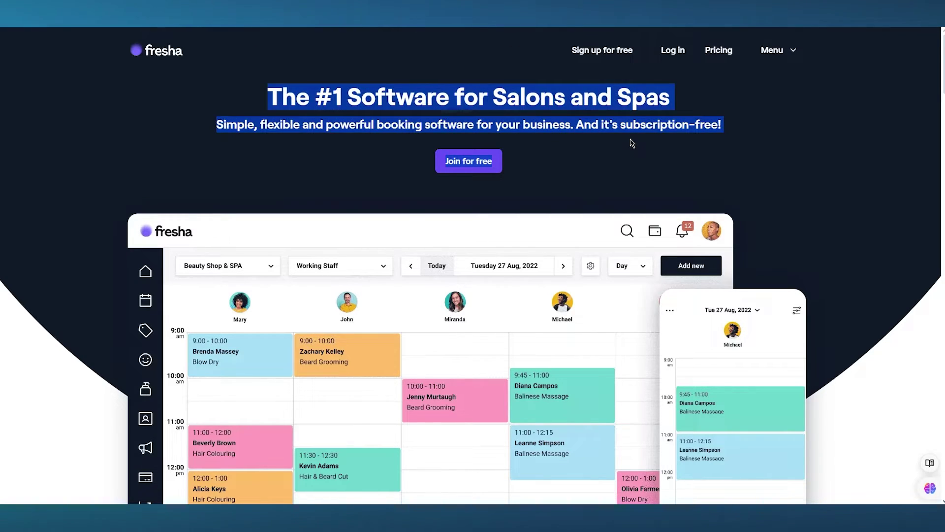
left_click(668, 168)
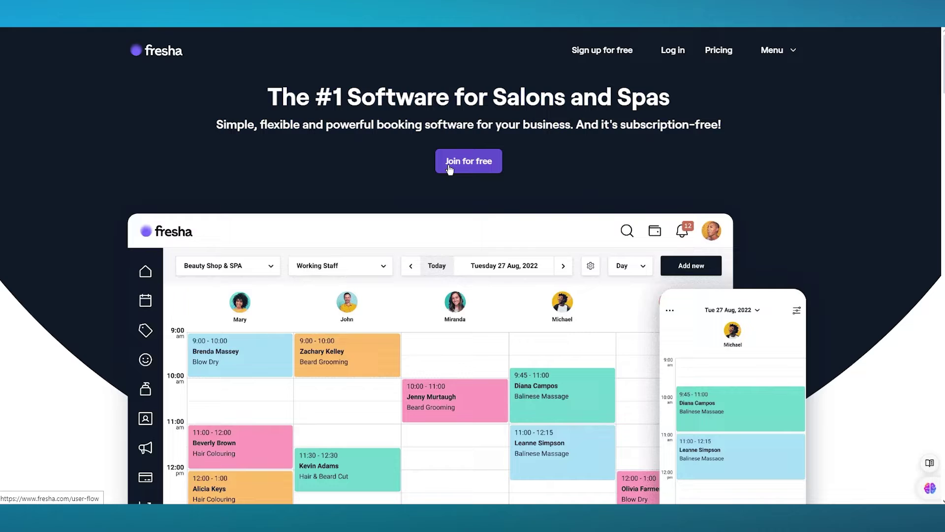
left_click(310, 143)
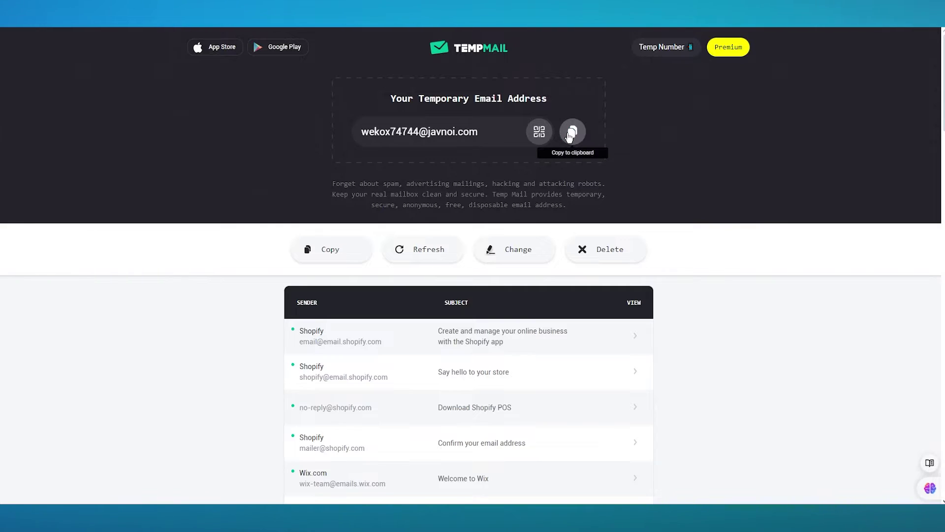
Paste the temporary email address into the sign-up form and continue
left_click(570, 131)
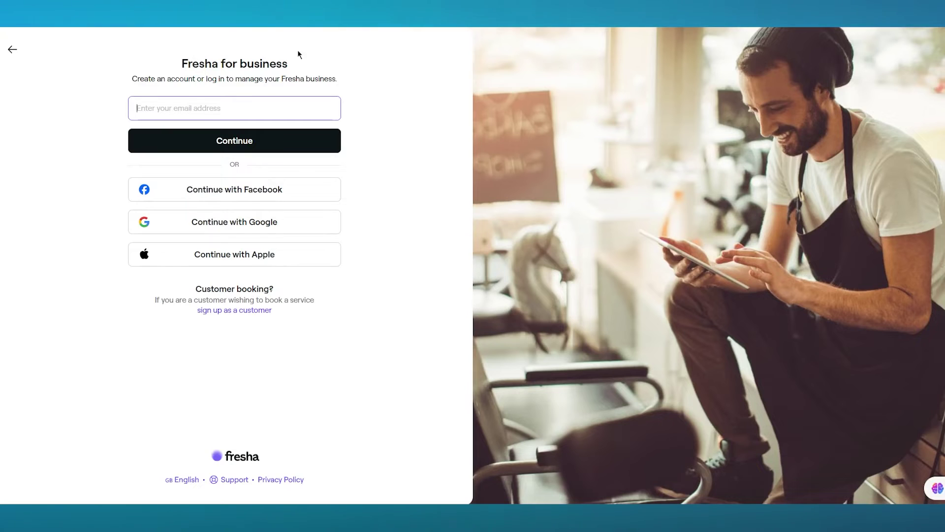
left_click(185, 105)
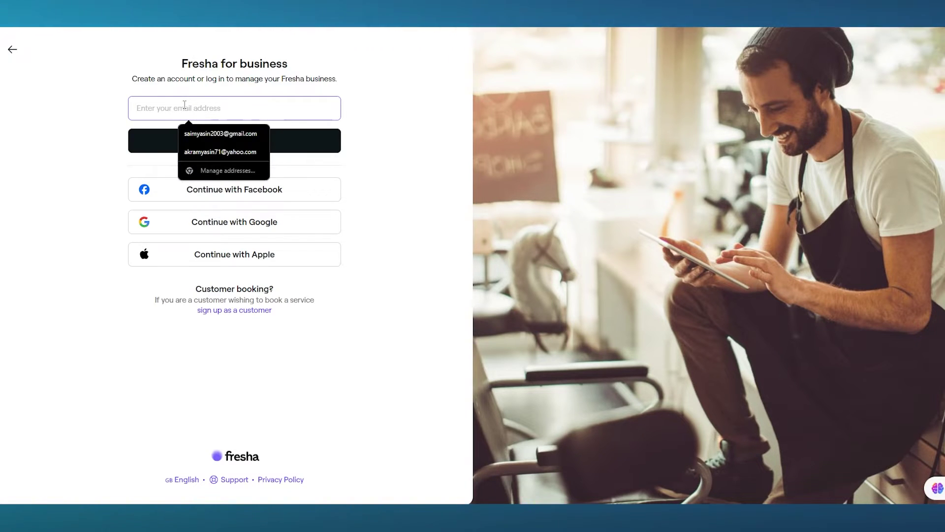
key("ctrl+v")
left_click(218, 135)
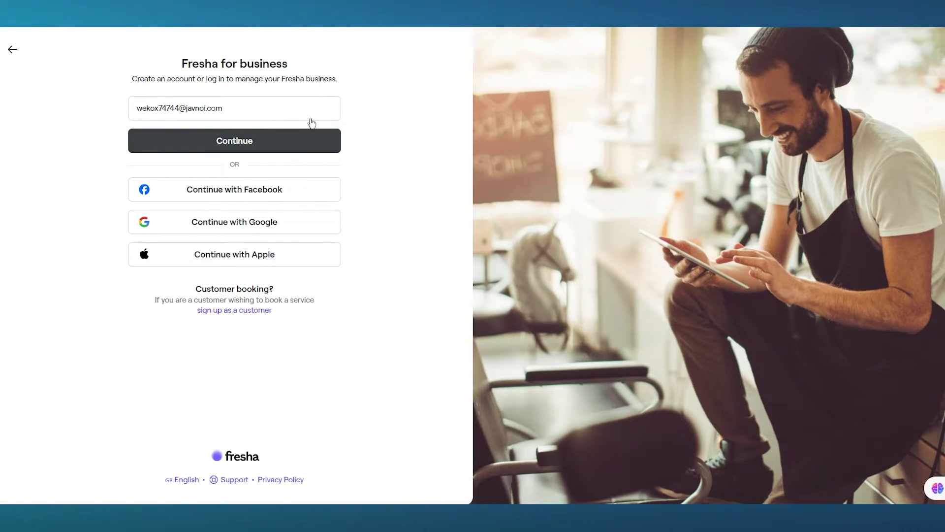
Autofill the owner's name and mobile number, add a password, and create the account
left_click(235, 137)
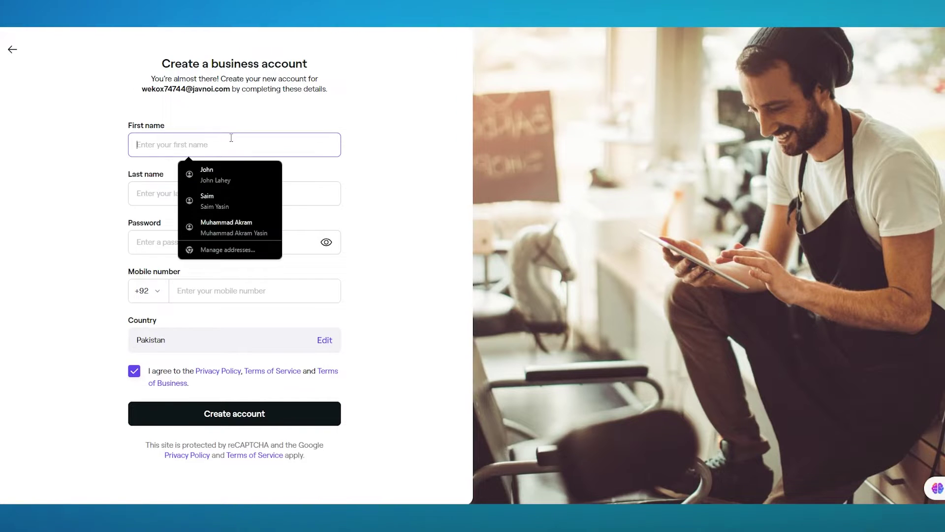
left_click(219, 168)
left_click(195, 244)
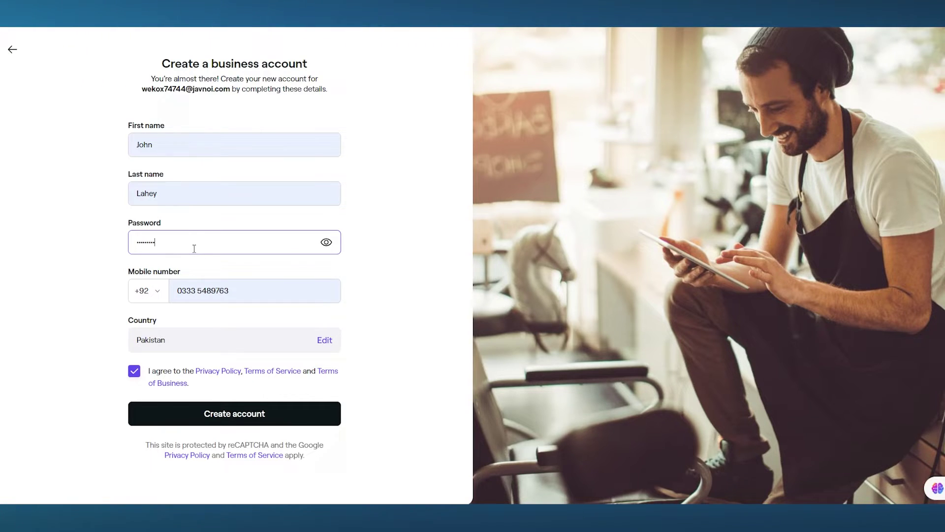
left_click(261, 415)
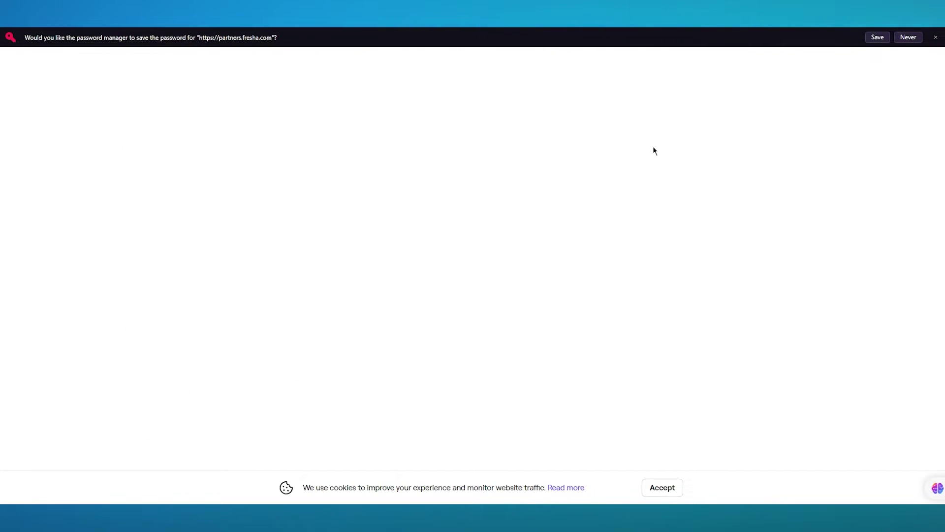
Enter 'Deacon Massage and Spa' as the business name and continue
left_click(936, 38)
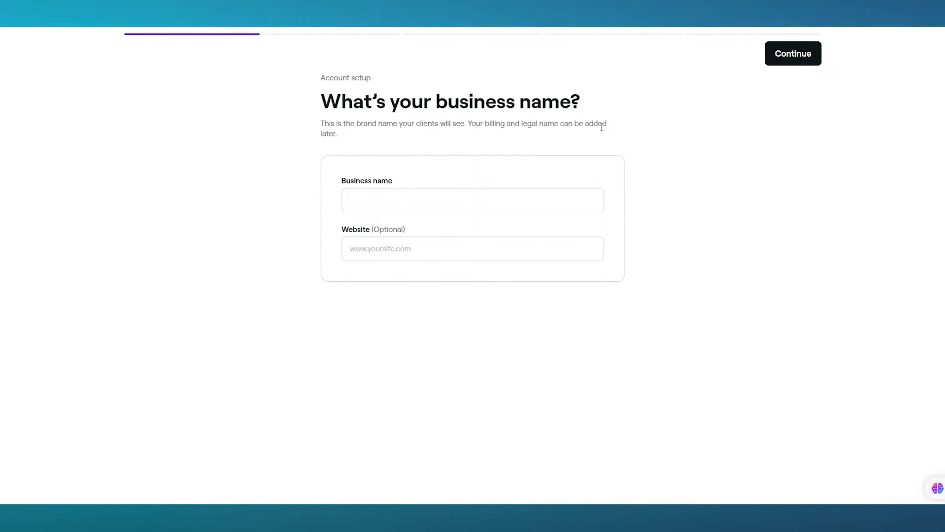
left_click(364, 199)
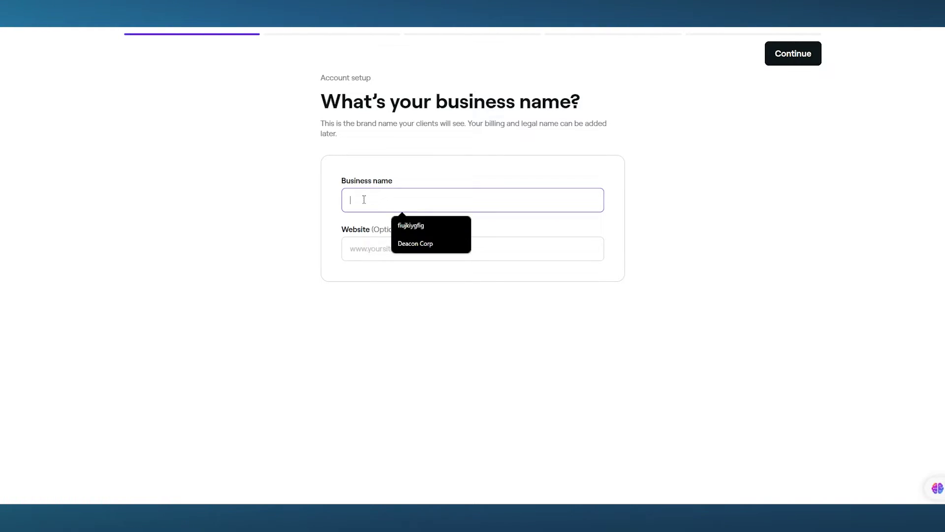
type("D")
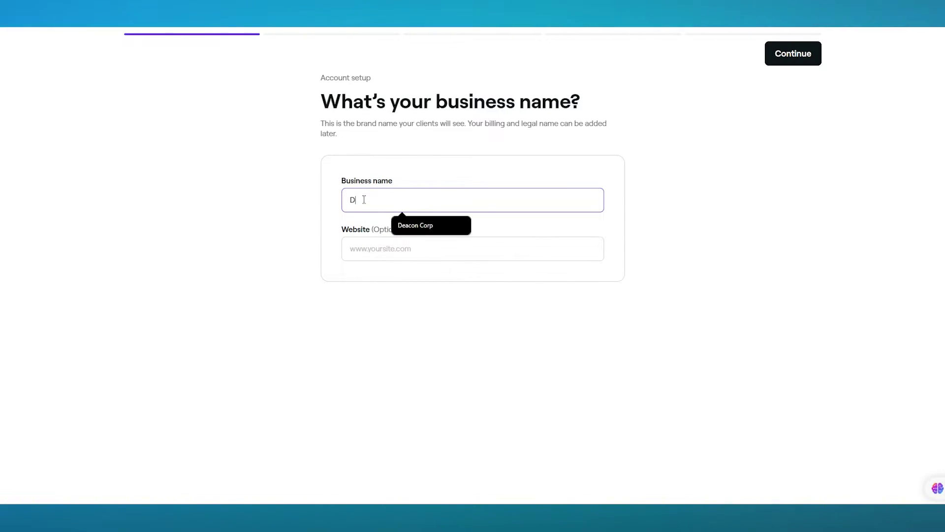
type("eacon Massage and Spa")
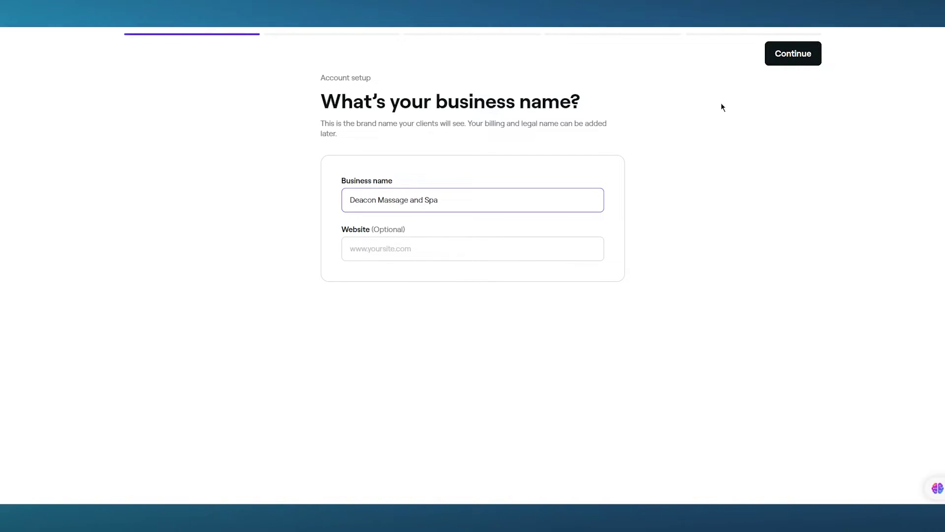
left_click(798, 58)
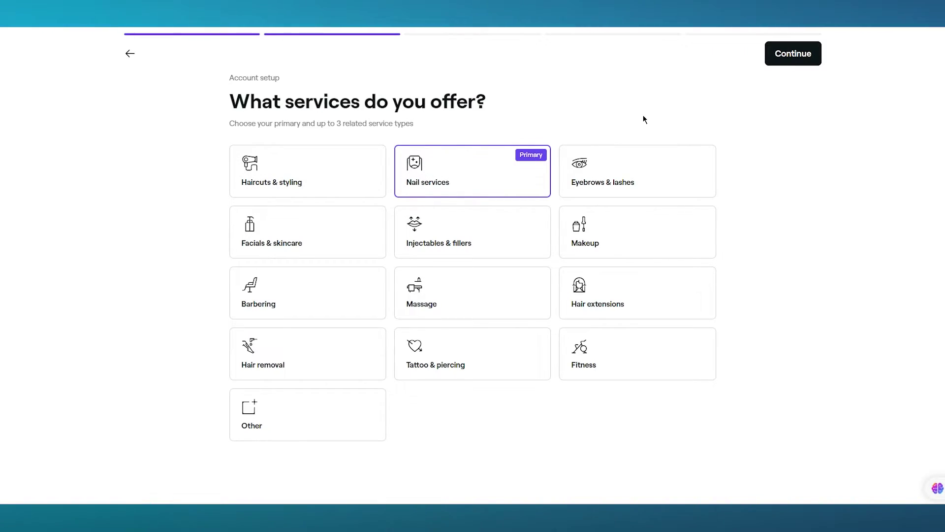
Add Facials & skincare, Massage and Other (Spa) as service types, then continue
left_click(338, 254)
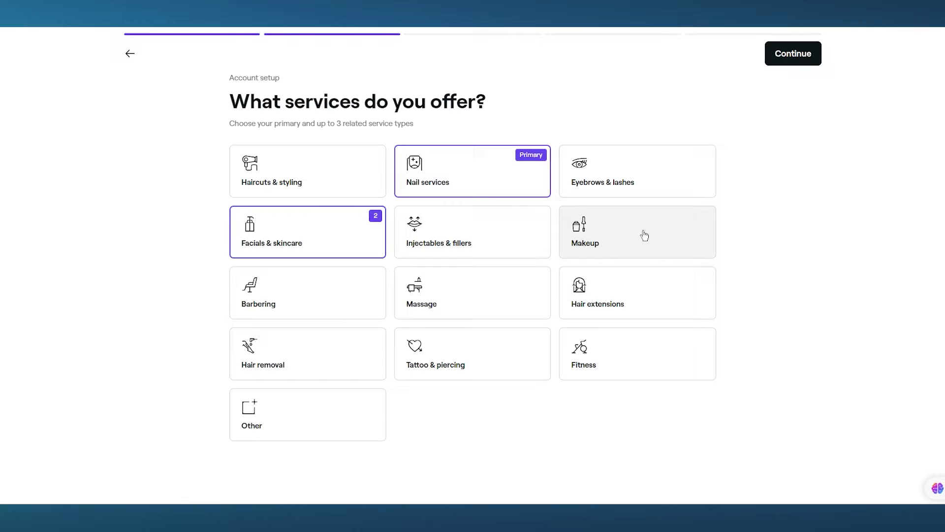
left_click(449, 292)
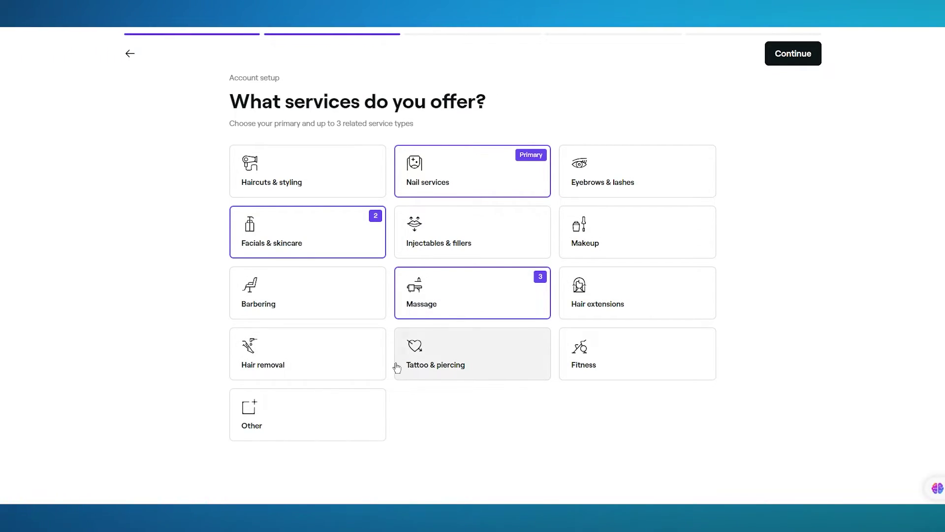
left_click(289, 427)
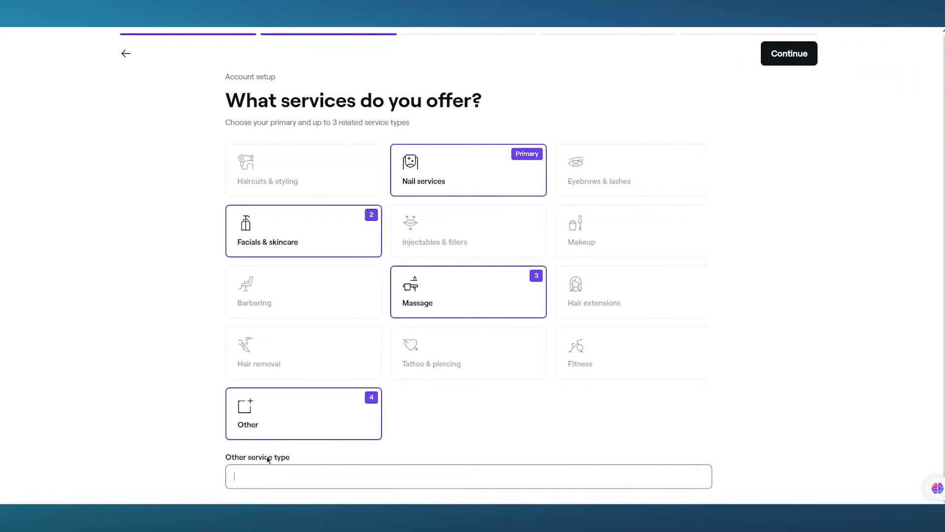
type("Spa")
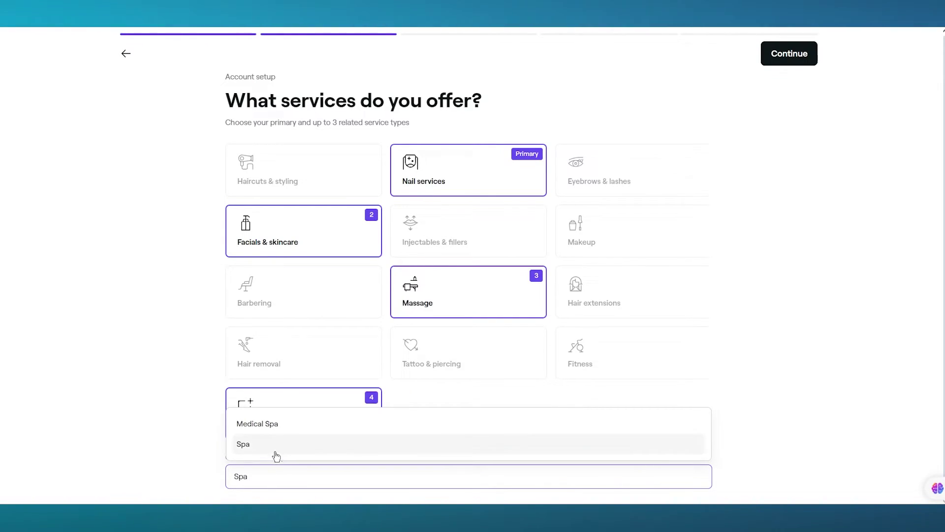
left_click(275, 453)
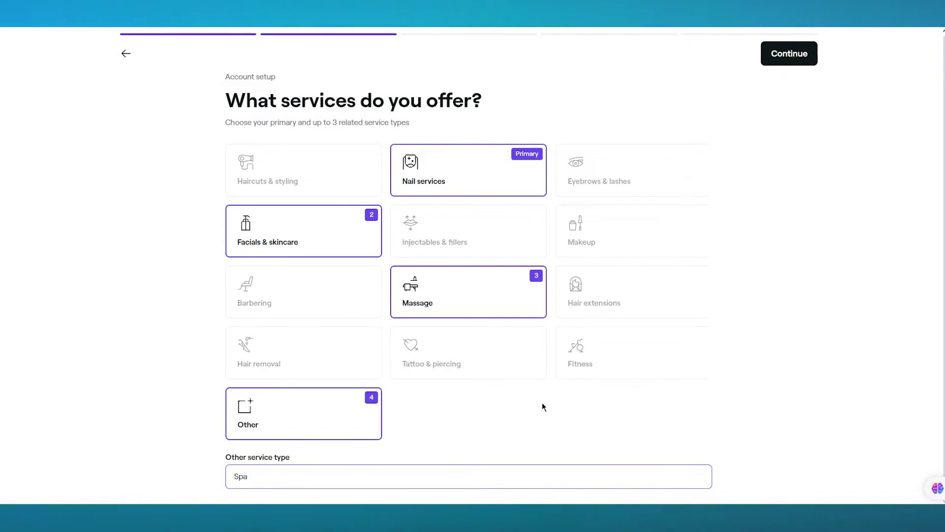
left_click(778, 60)
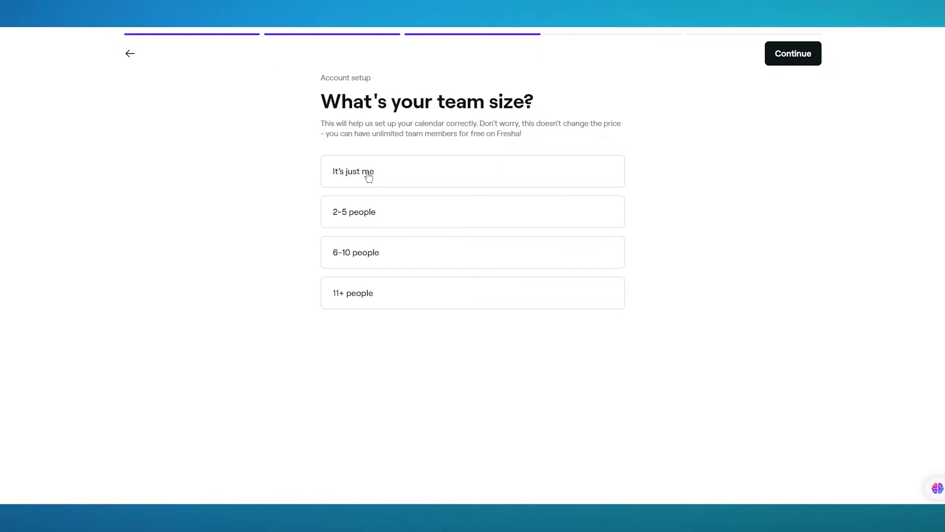
Choose a team size of 2-5 people and tick 'I don't have a business address'
left_click(456, 213)
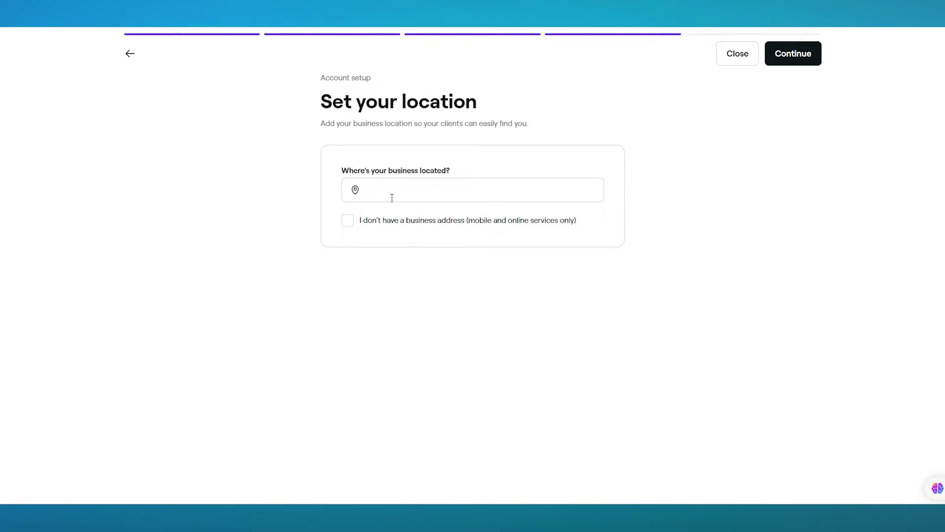
left_click(392, 194)
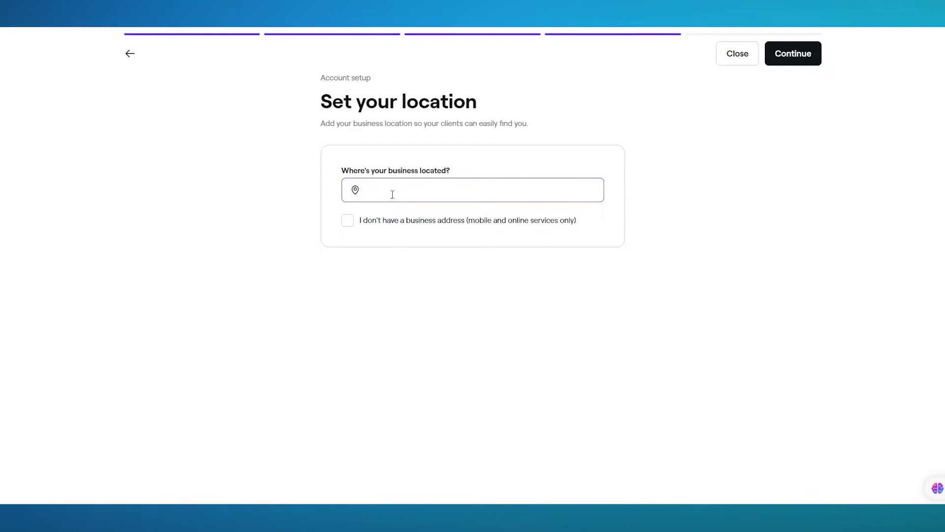
left_click(399, 222)
left_click(342, 223)
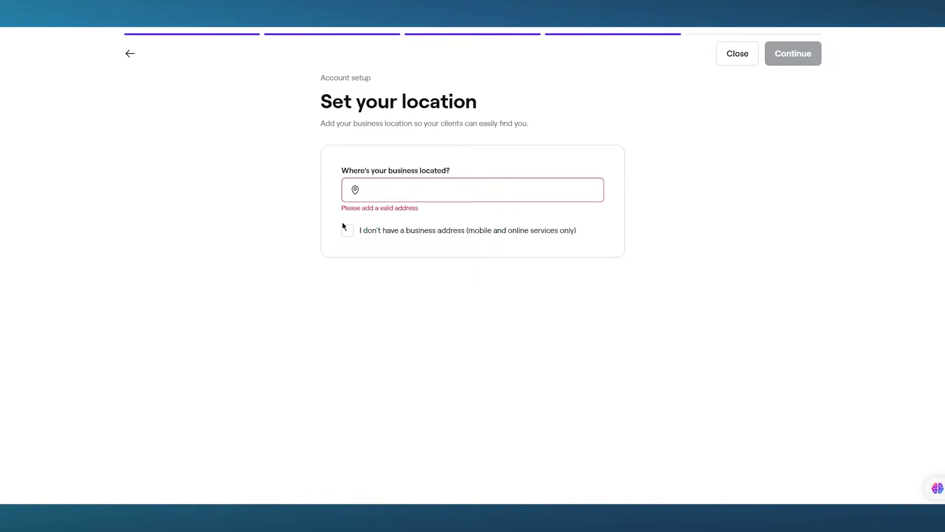
left_click(428, 230)
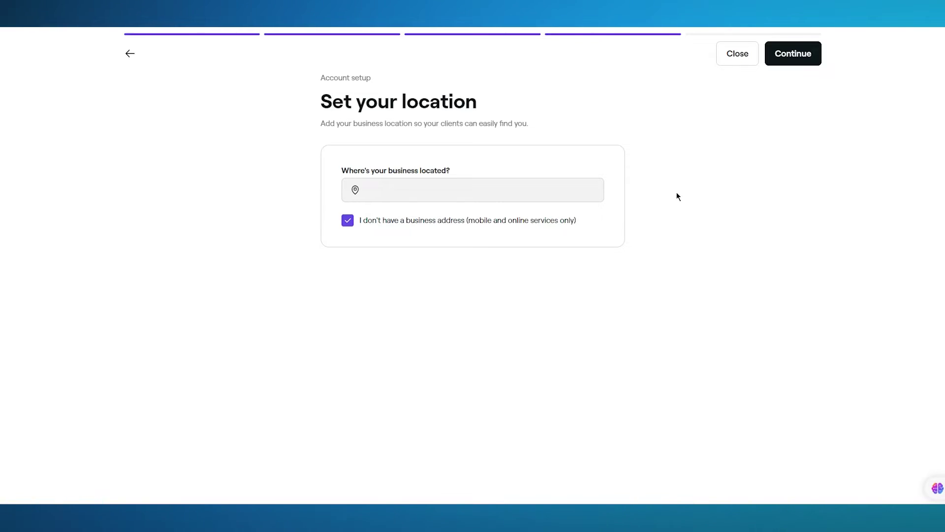
Continue past the location step and the software question after reviewing the software list
left_click(794, 57)
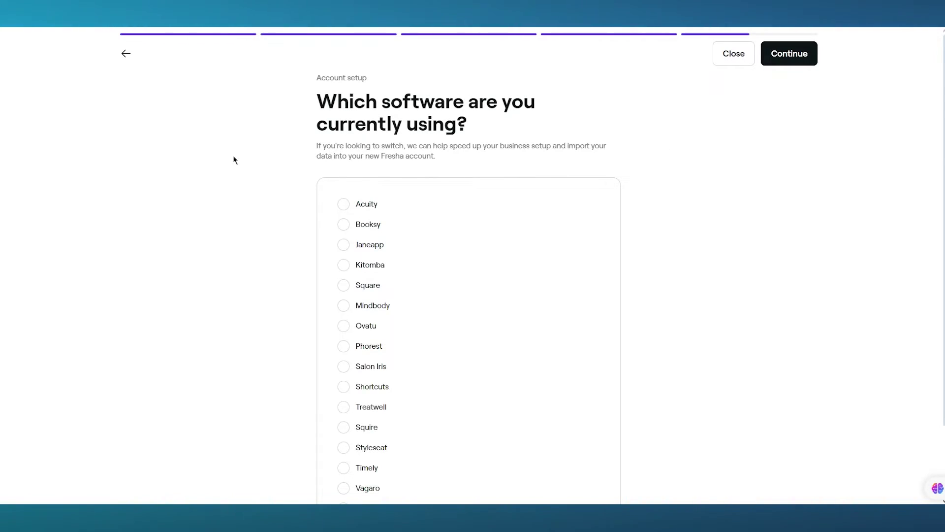
scroll(234, 157, "down", 2)
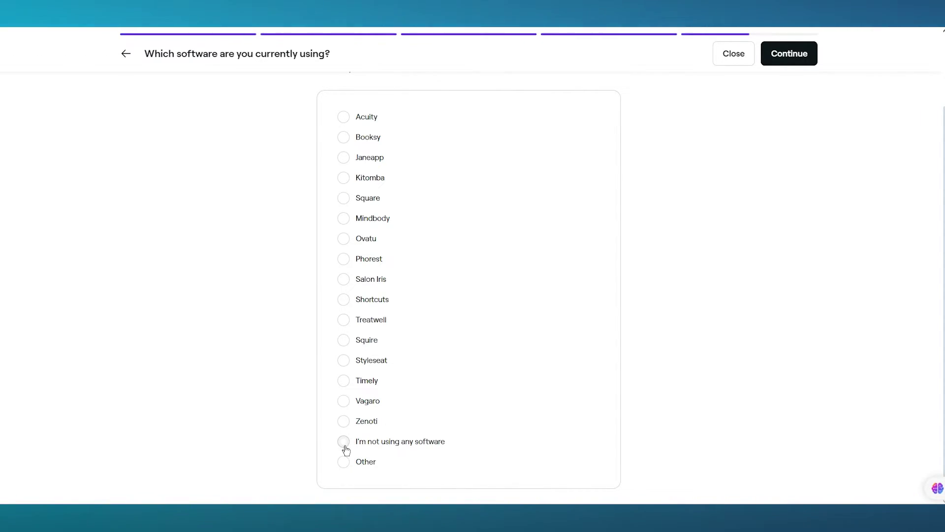
scroll(661, 301, "up", 2)
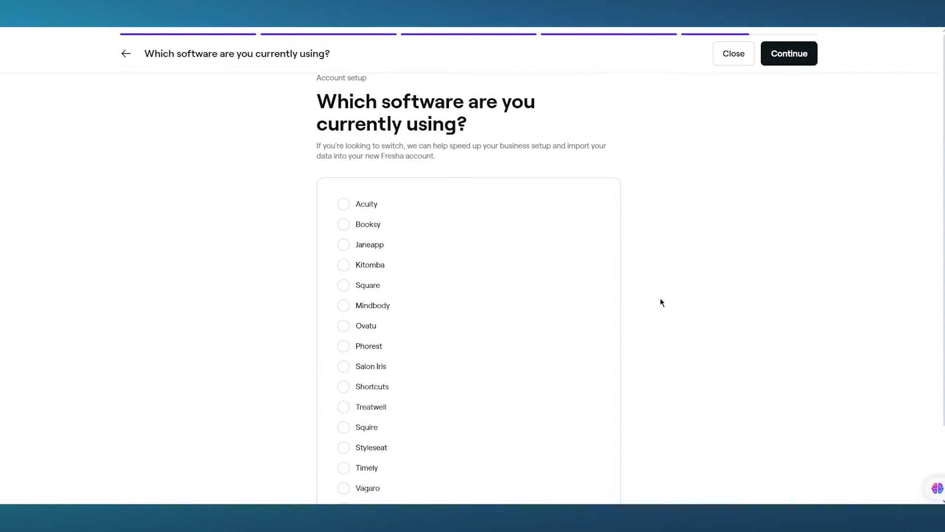
left_click(789, 54)
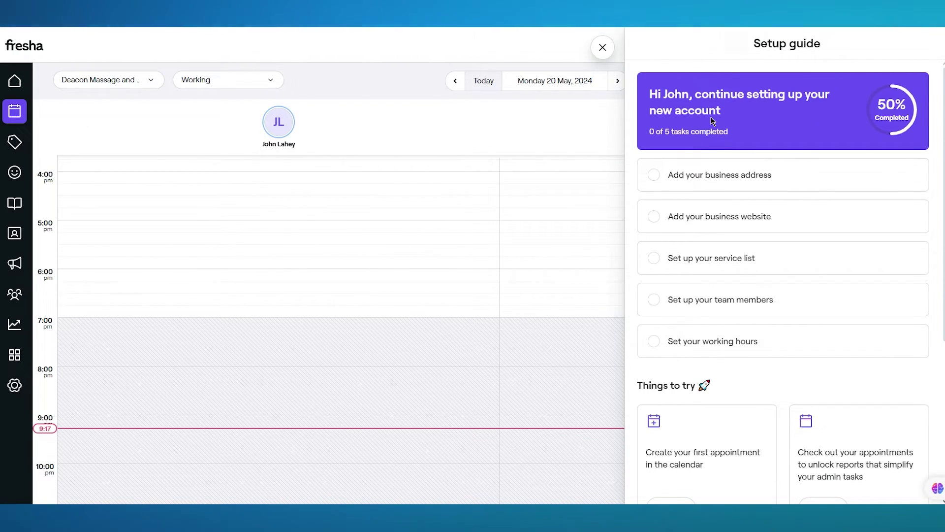
scroll(763, 134, "down", 1)
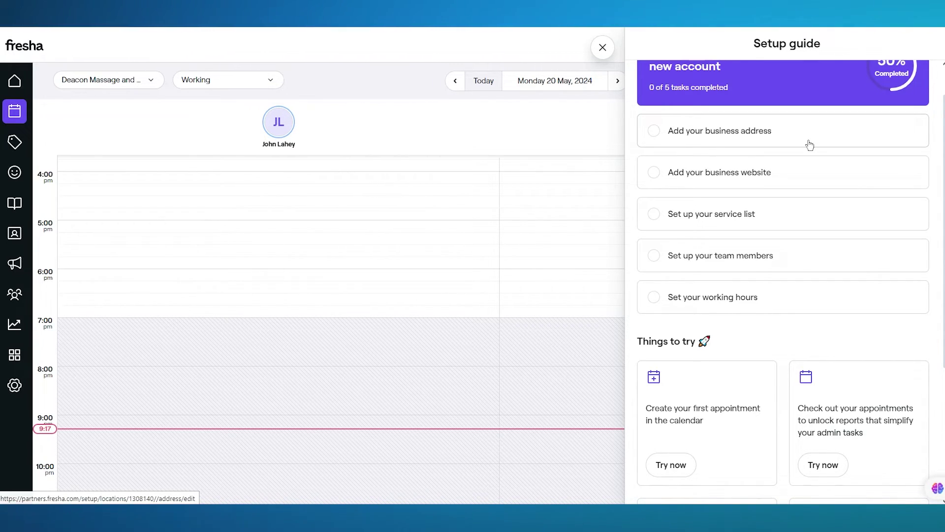
scroll(809, 144, "down", 4)
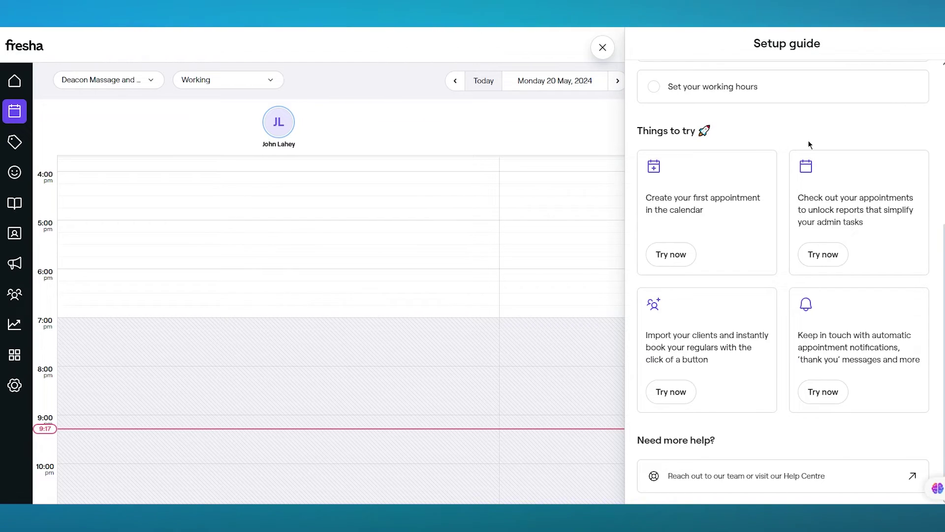
scroll(808, 140, "up", 5)
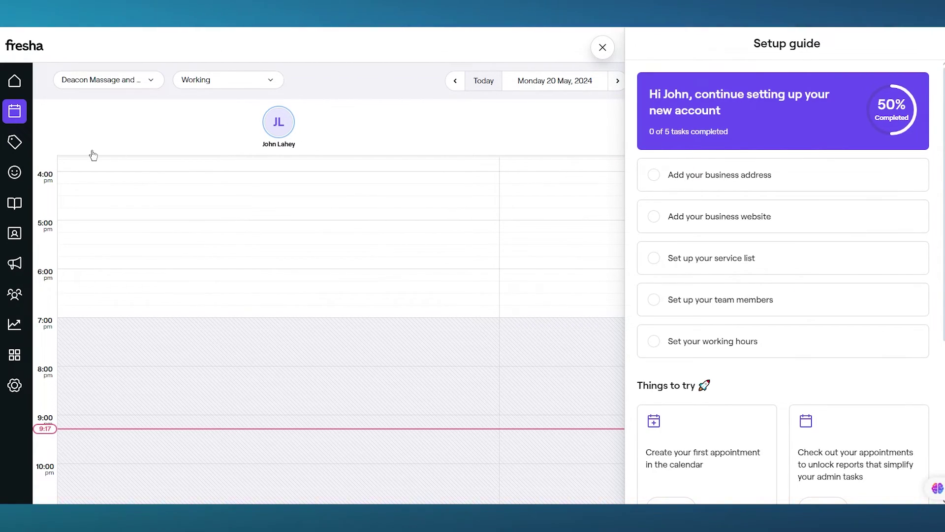
Book a 5:00 pm Classic Massage appointment on the day calendar
left_click(603, 47)
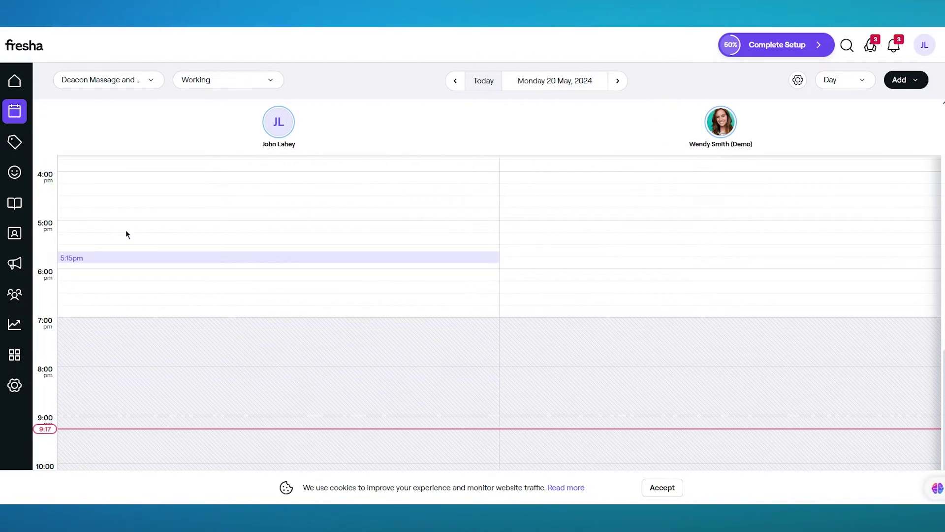
left_click(113, 226)
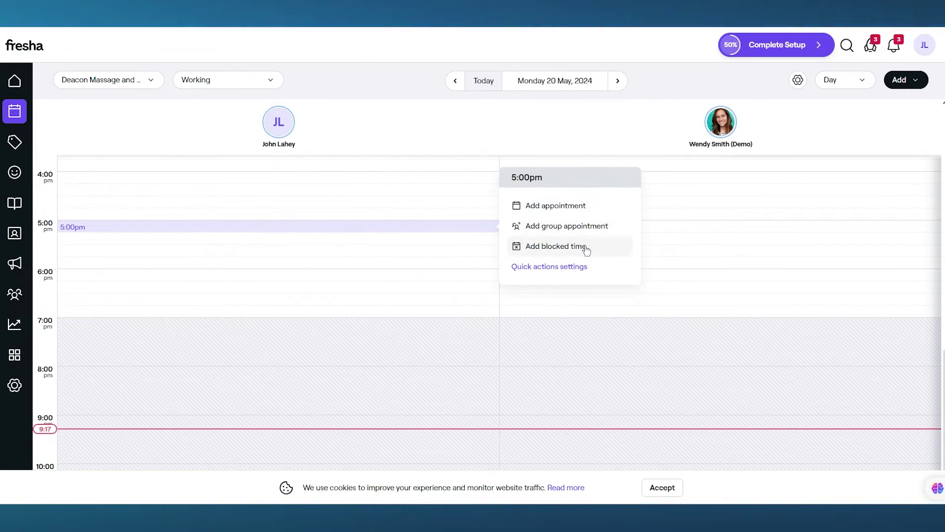
left_click(579, 207)
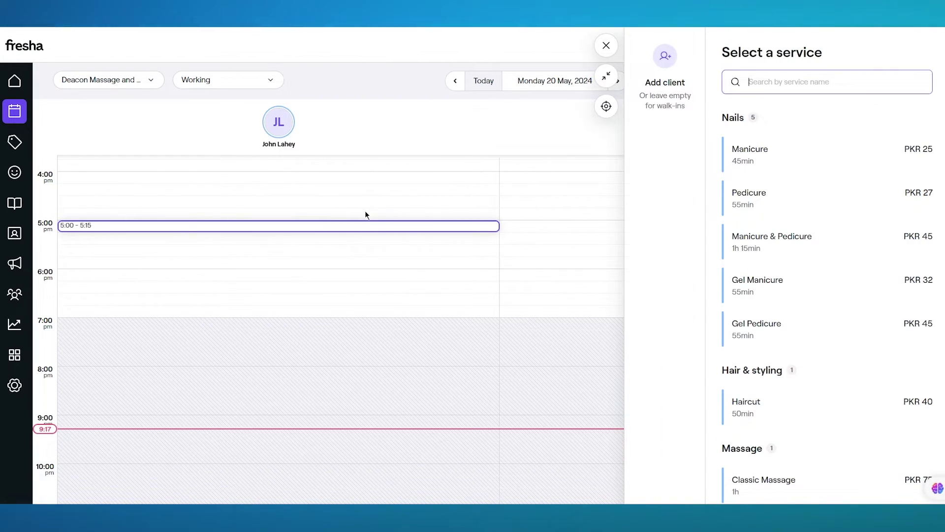
scroll(850, 228, "down", 2)
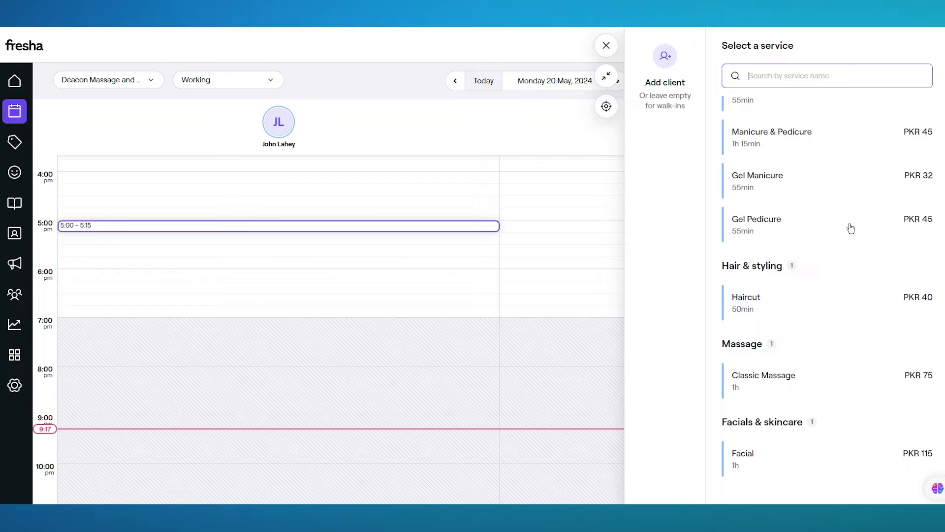
scroll(851, 228, "up", 2)
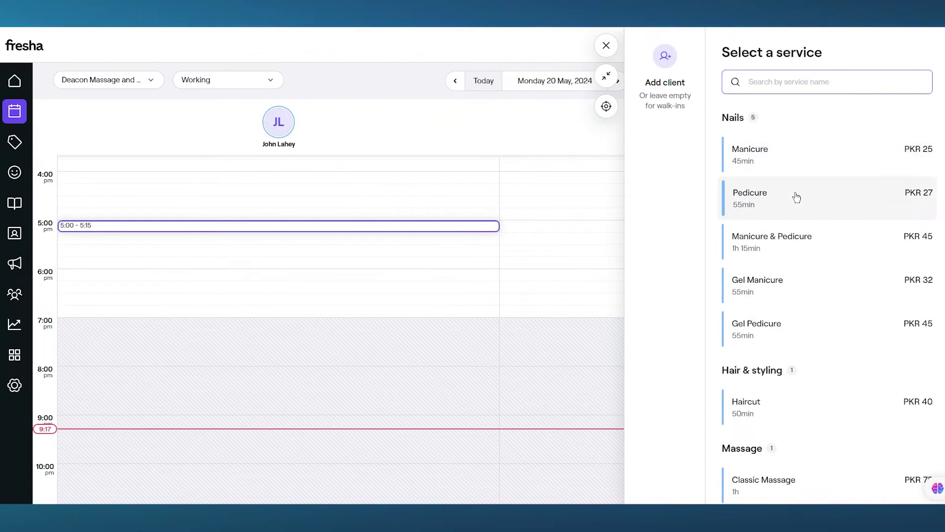
scroll(795, 196, "down", 2)
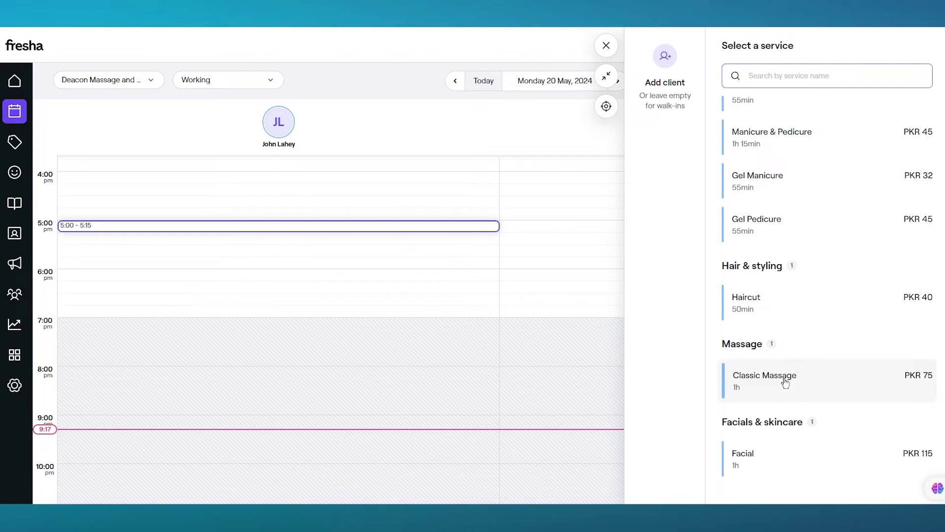
left_click(782, 381)
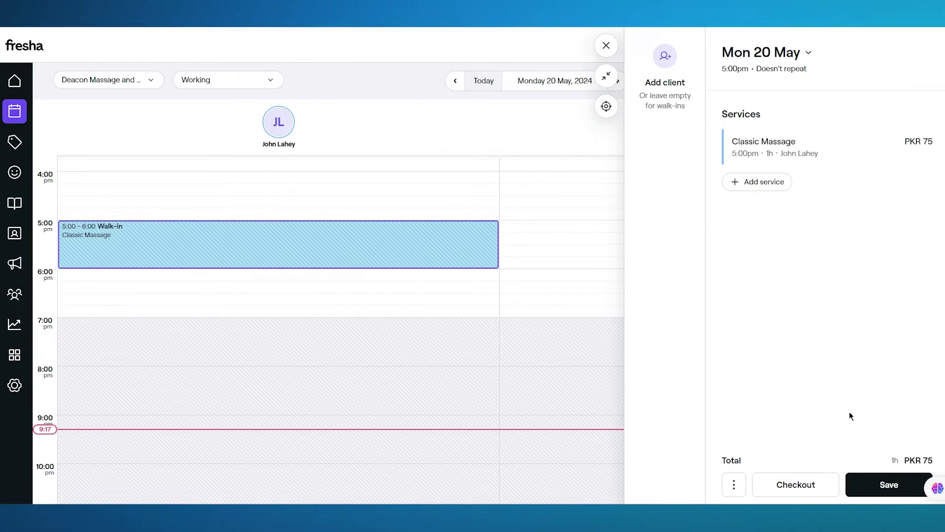
left_click(874, 483)
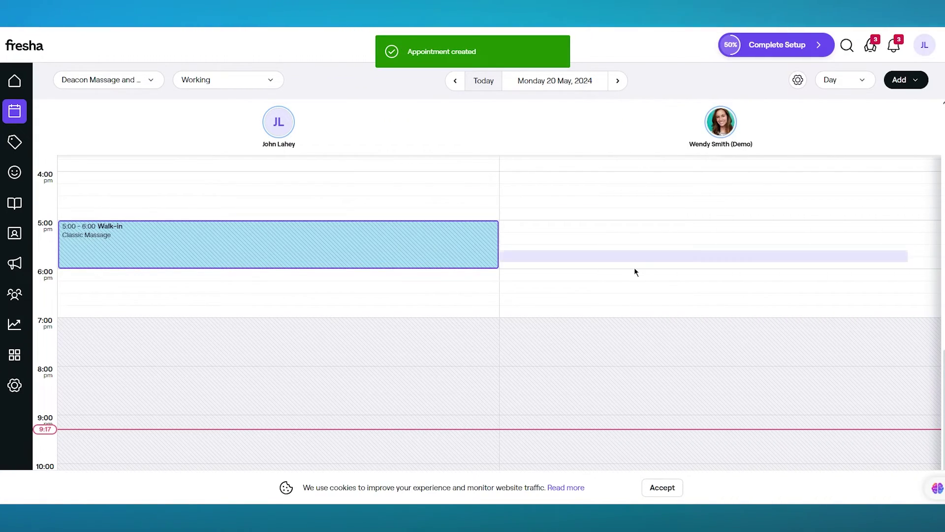
Assign the first listed existing client to the Classic Massage appointment and save
left_click(210, 243)
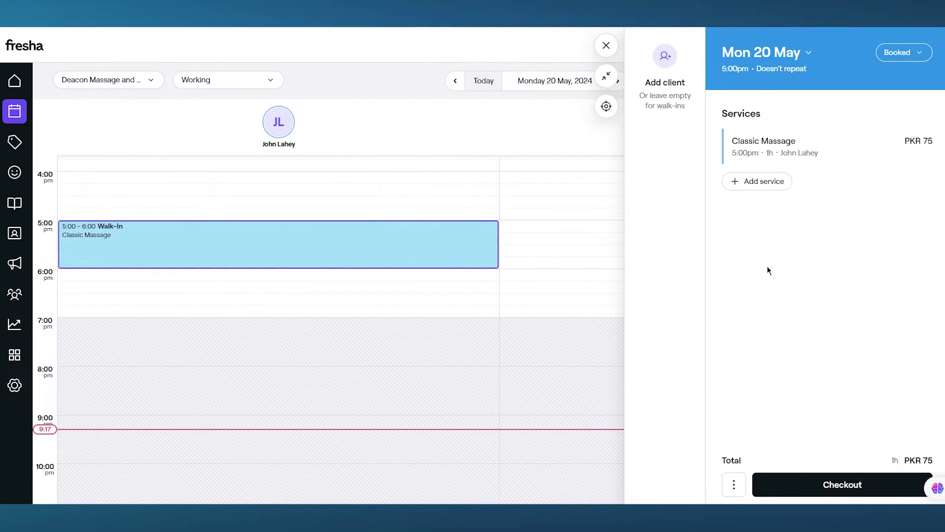
left_click(667, 58)
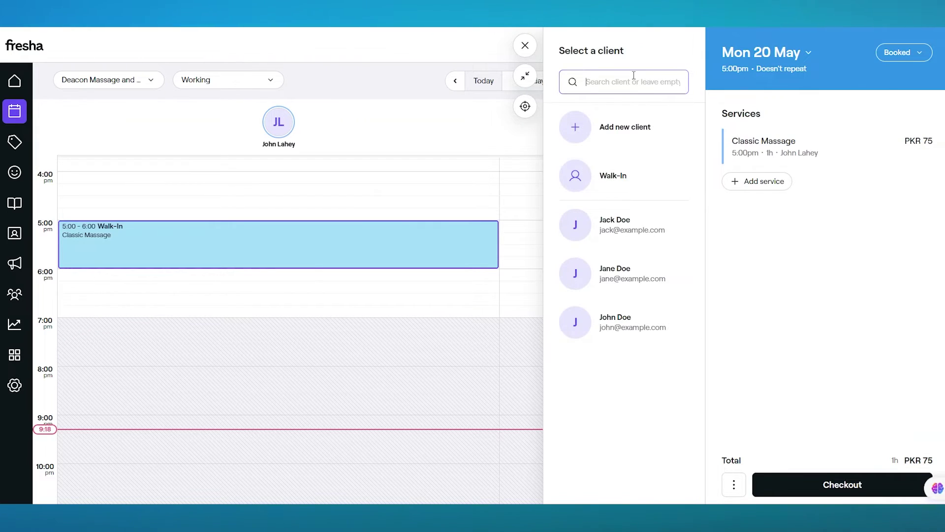
left_click(629, 219)
left_click(881, 487)
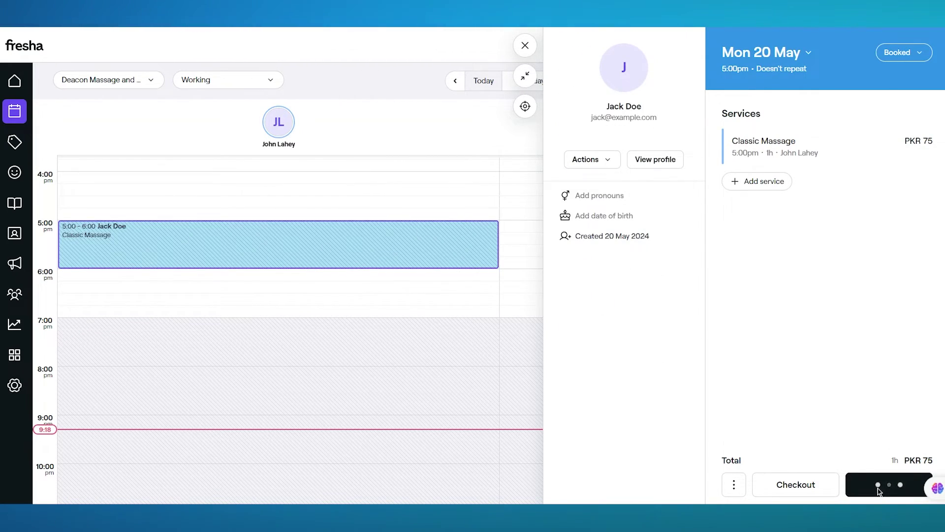
mouse_move(152, 243)
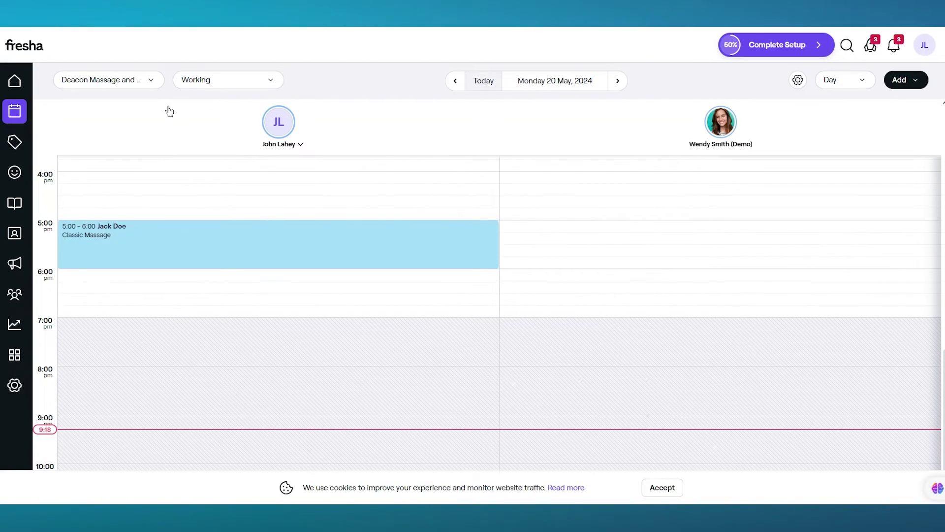
Peek at the Add menu, then switch the calendar to 3 Days, Week, and back to Day
left_click(900, 80)
left_click(900, 80)
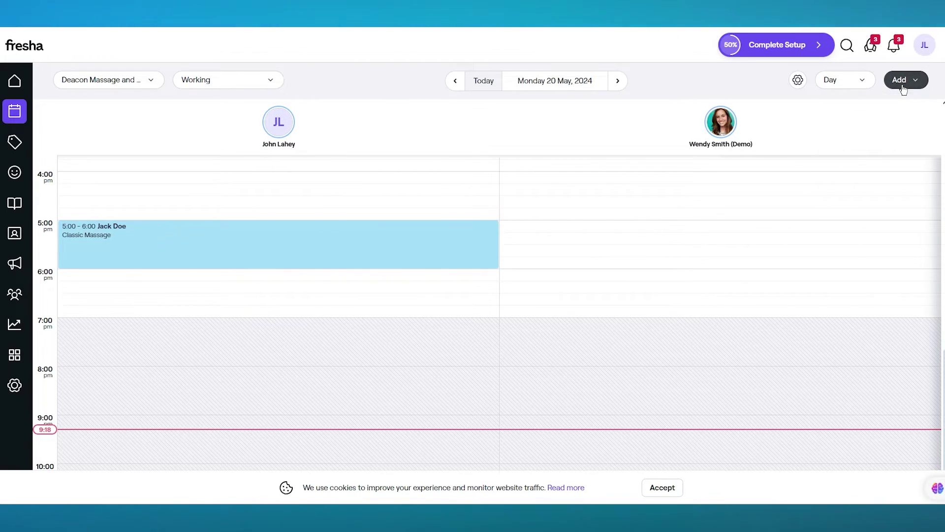
left_click(851, 86)
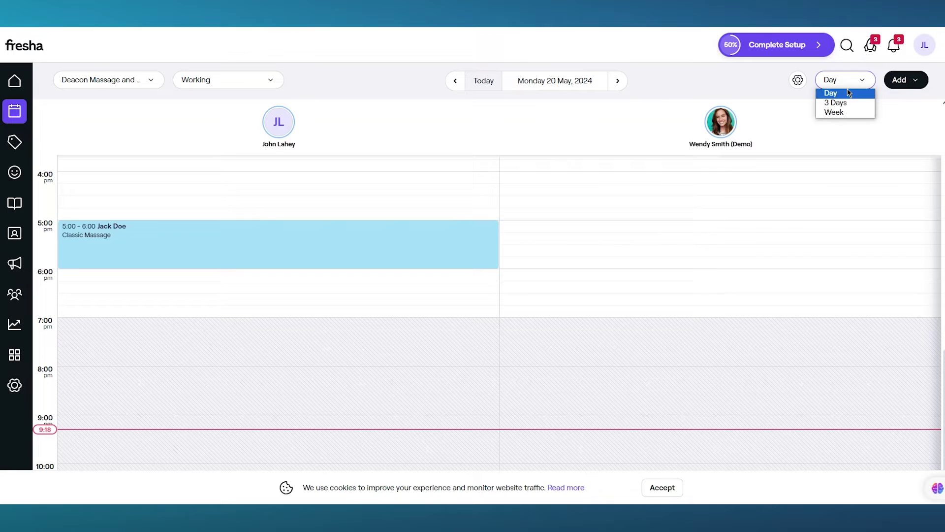
left_click(836, 103)
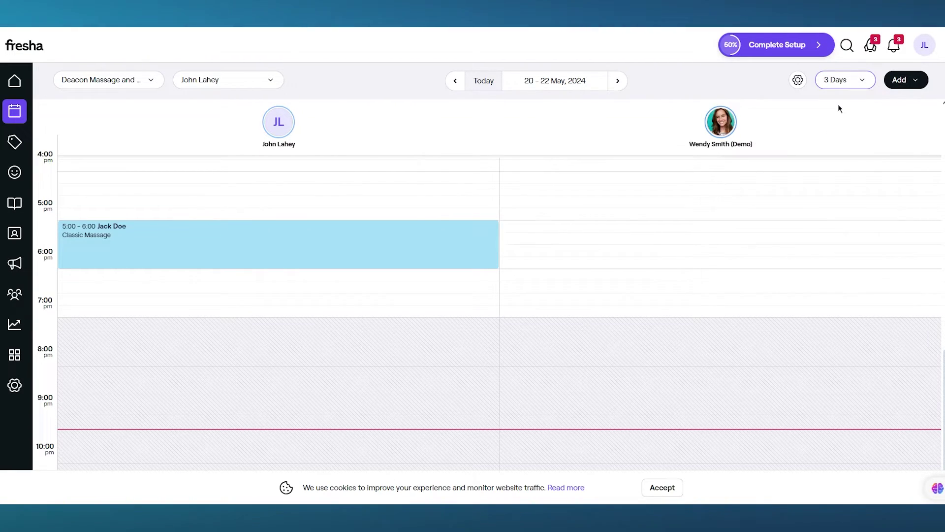
left_click(857, 82)
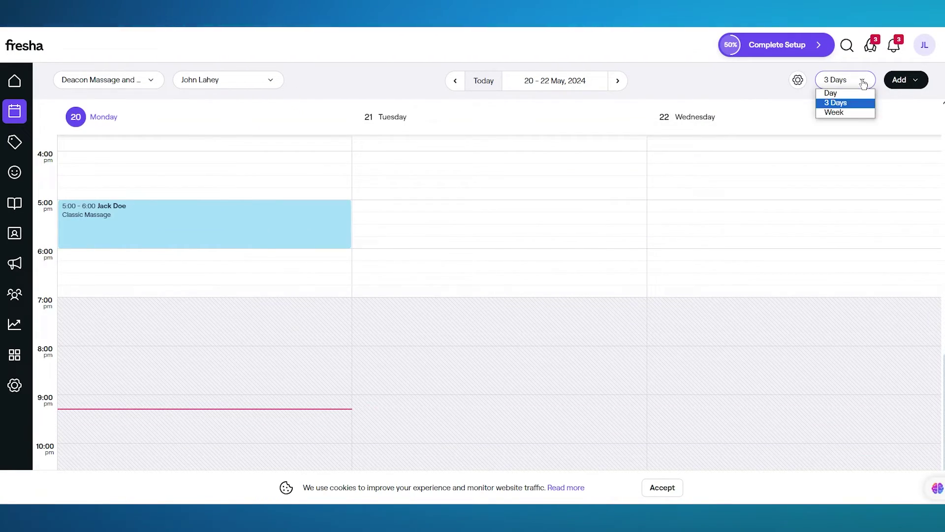
left_click(832, 115)
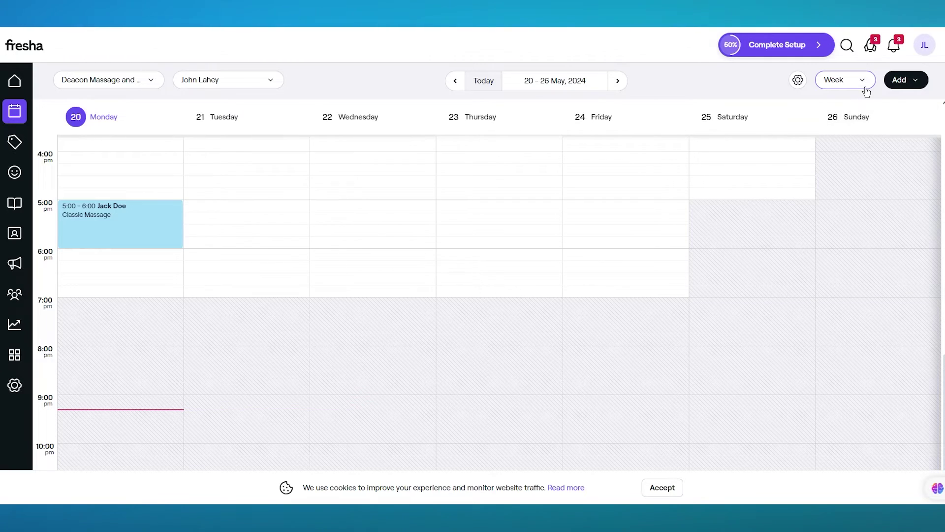
left_click(858, 84)
left_click(849, 98)
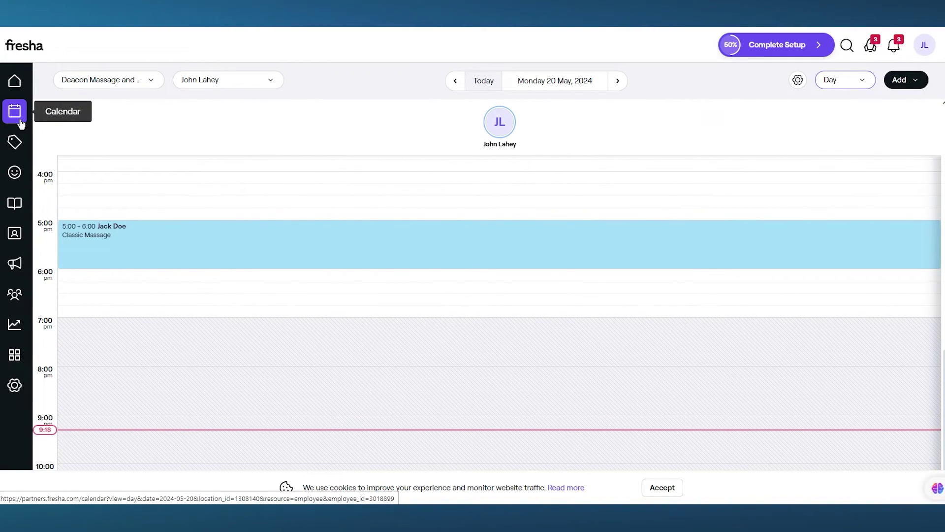
Open the daily sales summary and check its date picker without changing the date
left_click(17, 141)
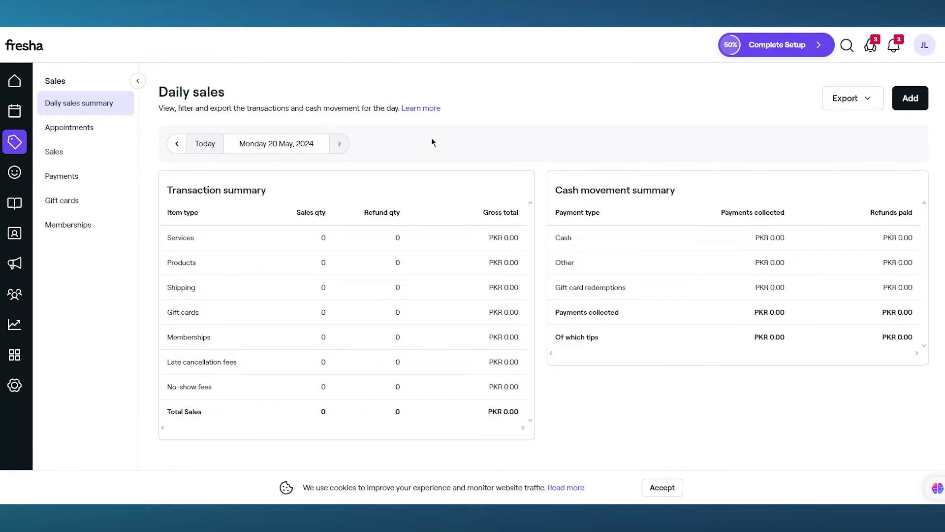
left_click(294, 144)
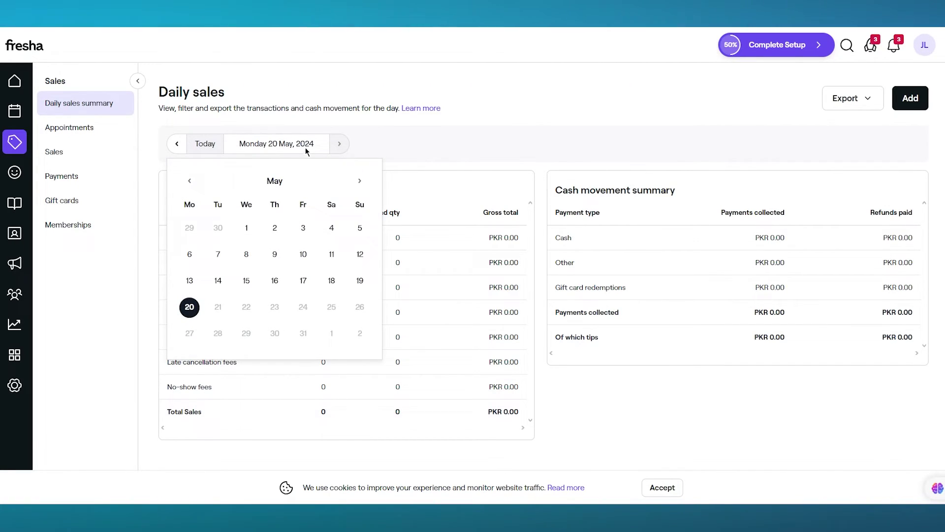
left_click(464, 127)
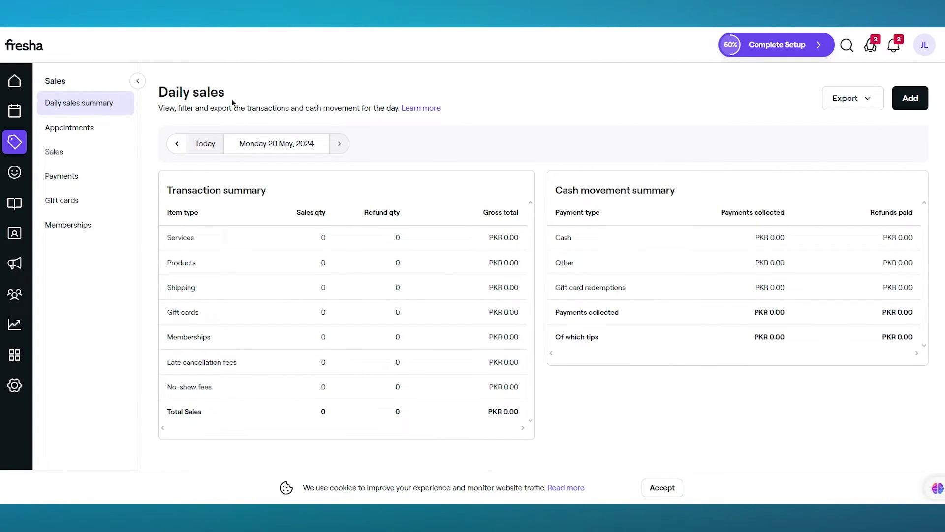
Step through the Appointments, Sales, Payments, Gift cards and Memberships sold reports
left_click(105, 134)
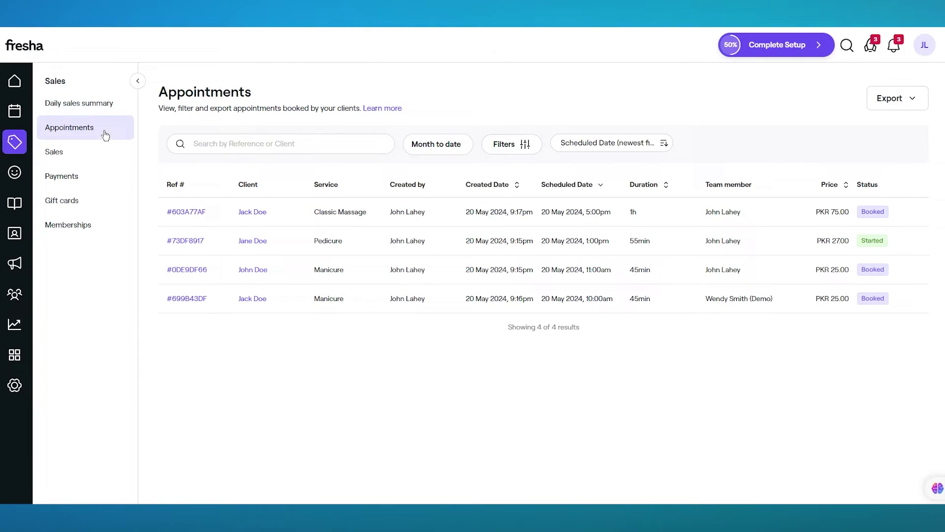
left_click(72, 150)
left_click(89, 177)
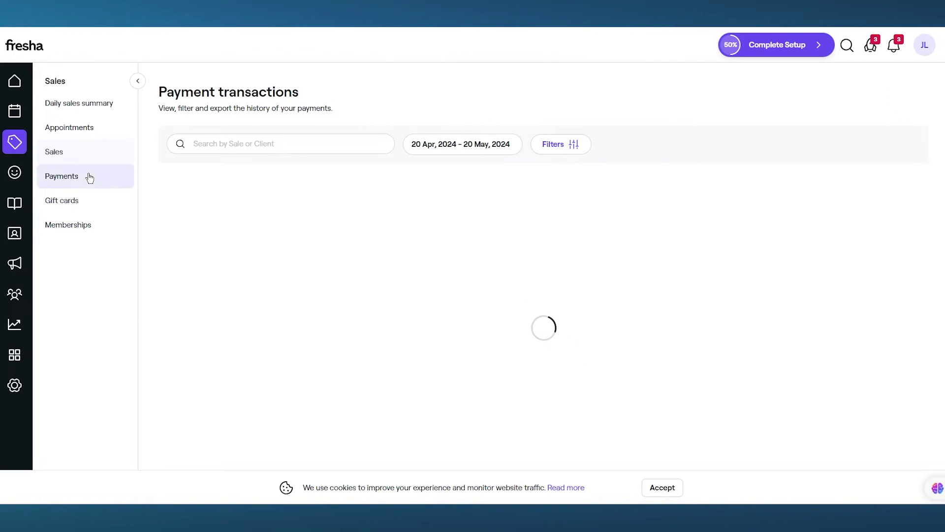
left_click(86, 202)
left_click(92, 227)
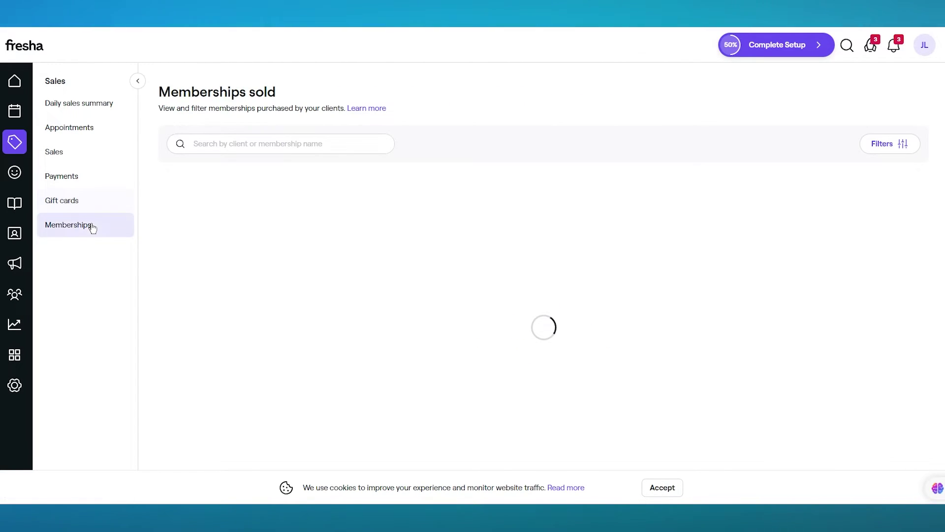
Open the Clients list and scroll through its three existing clients
left_click(14, 172)
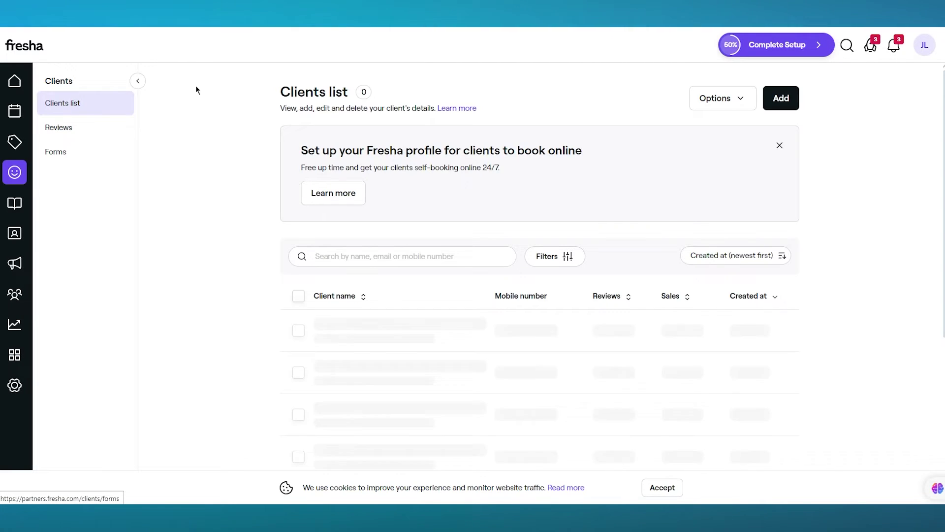
scroll(232, 339, "down", 1)
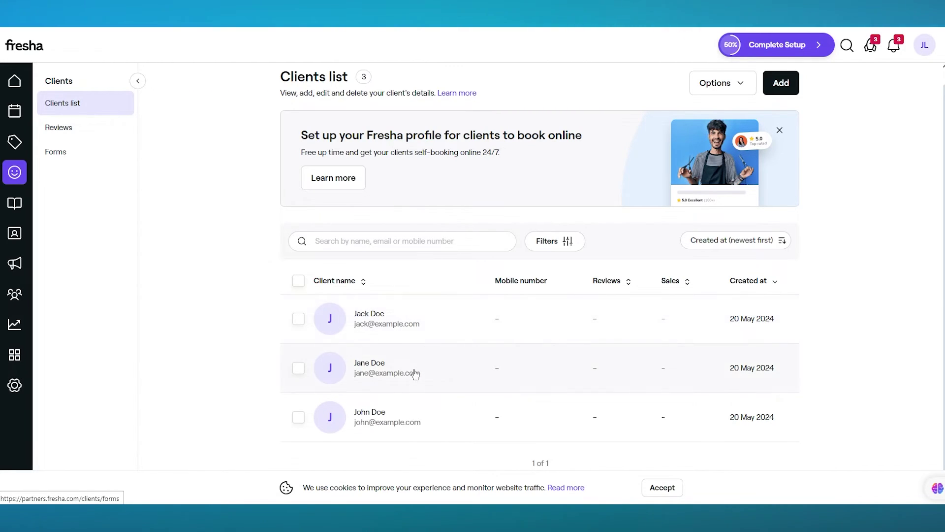
scroll(212, 239, "up", 1)
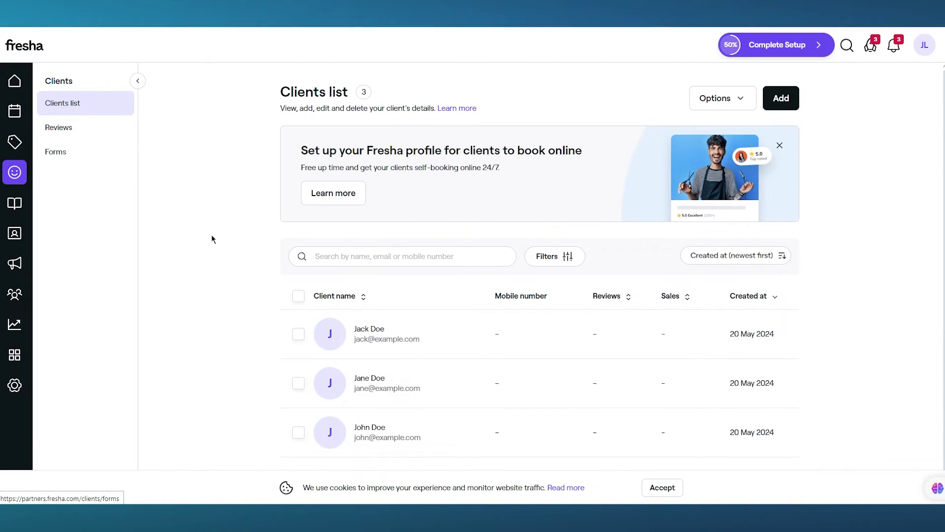
scroll(211, 234, "down", 1)
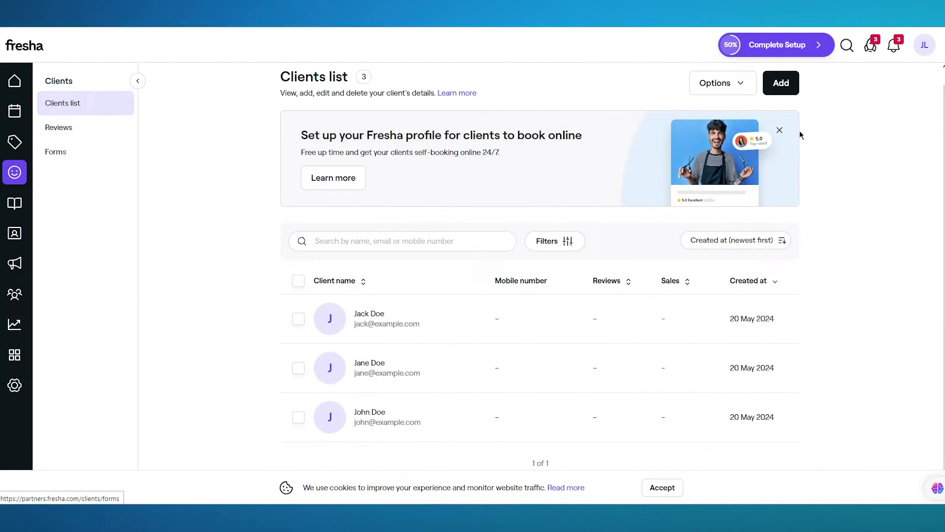
left_click(781, 132)
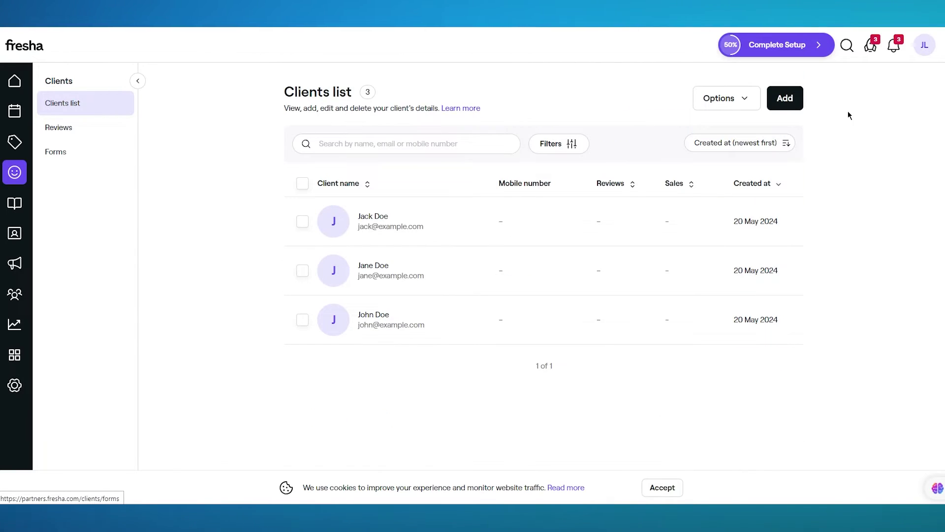
left_click(779, 101)
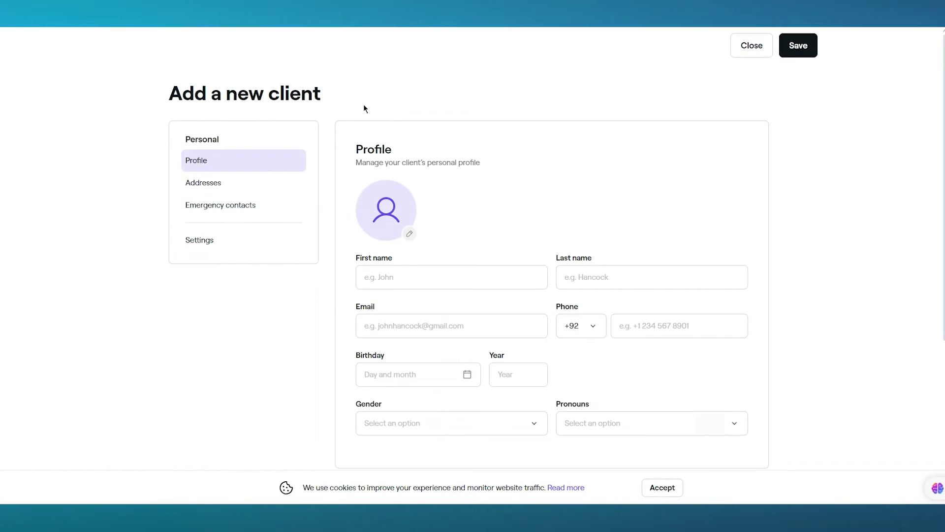
scroll(453, 210, "down", 1)
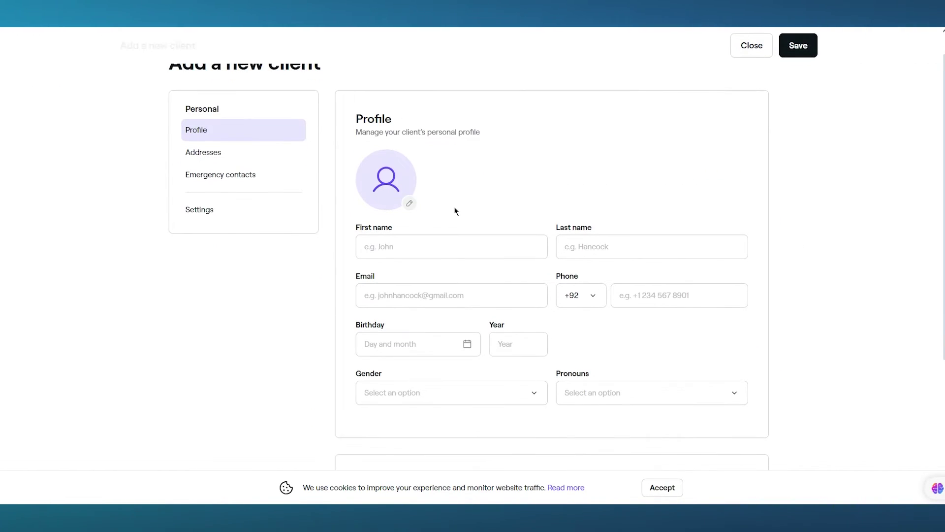
triple_click(371, 129)
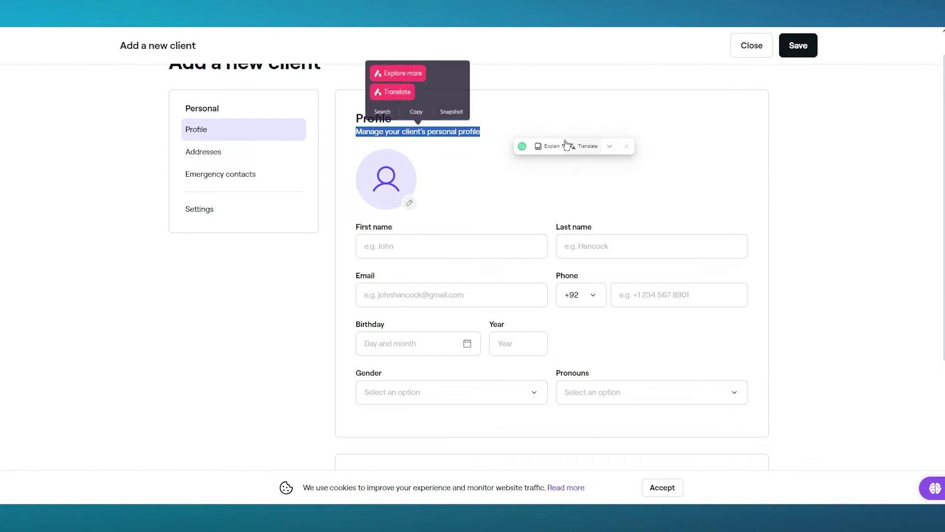
left_click(598, 143)
left_click(580, 98)
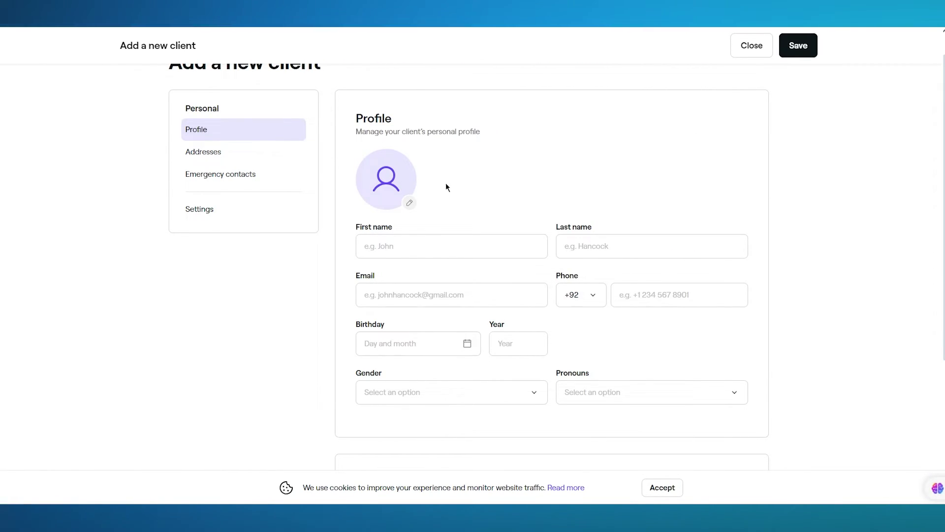
scroll(418, 205, "down", 2)
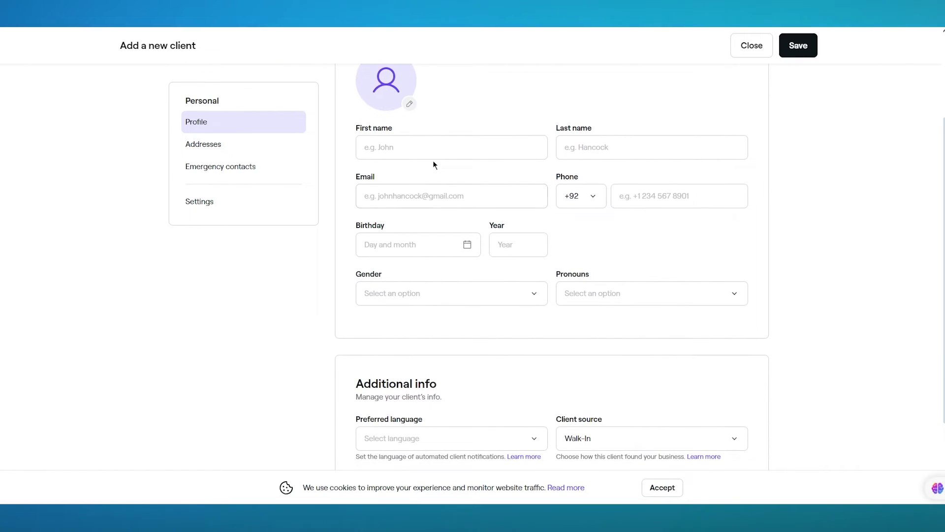
left_click(439, 148)
scroll(439, 148, "down", 2)
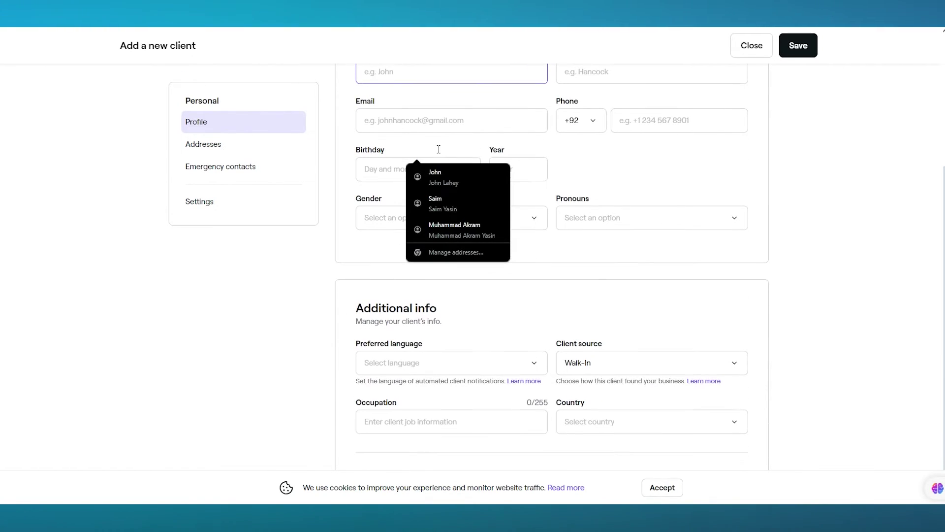
left_click(336, 146)
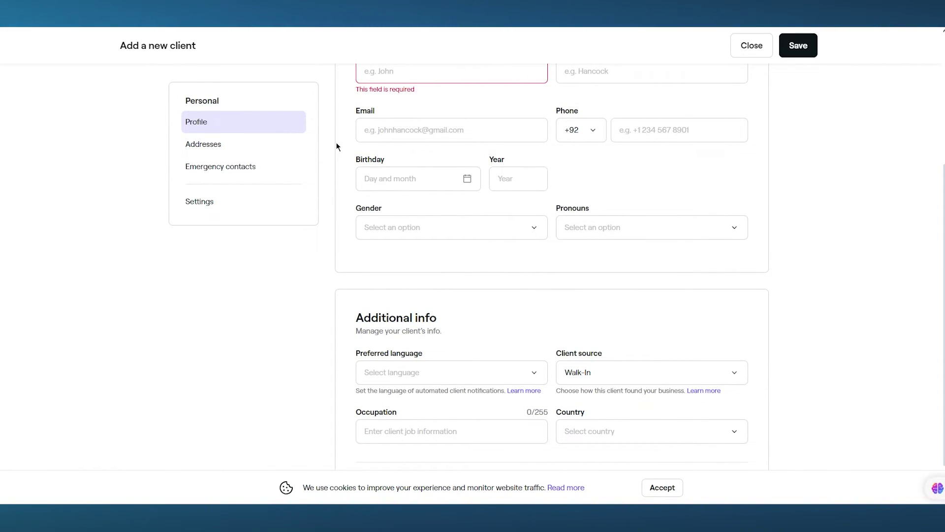
scroll(337, 147, "down", 1)
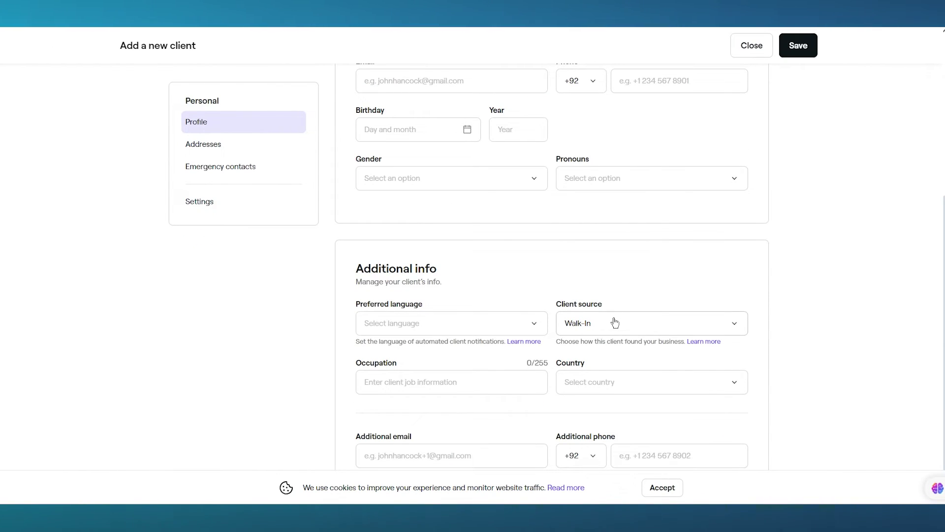
left_click(615, 322)
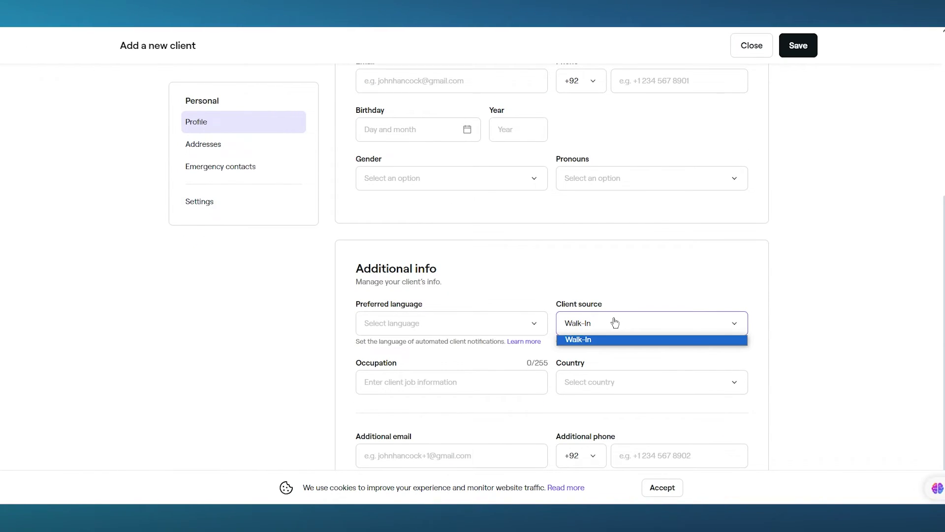
left_click(615, 323)
scroll(615, 322, "up", 5)
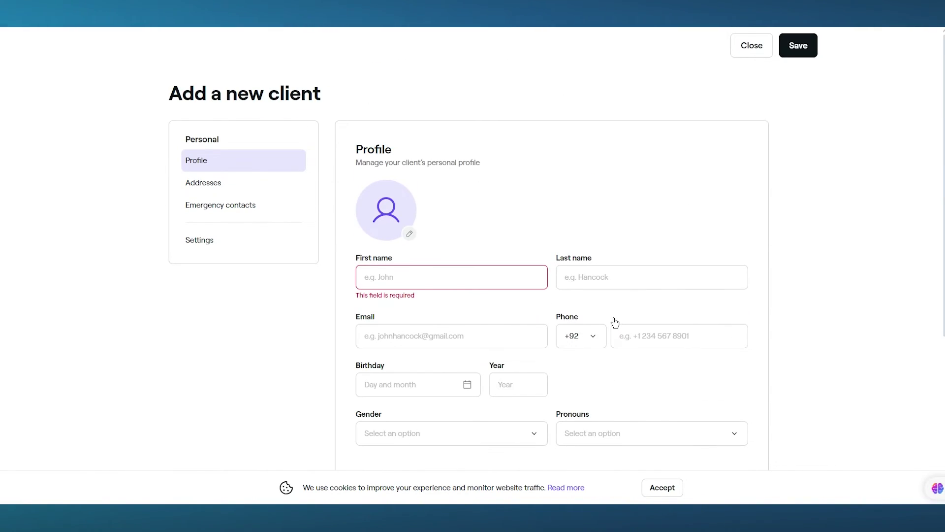
left_click(752, 45)
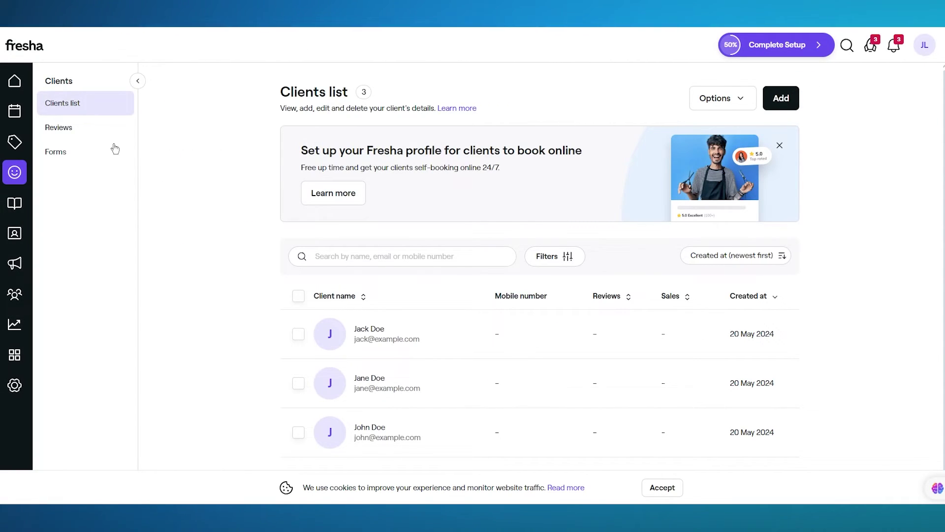
Accept the cookie notice on the Reviews page, check the setup guide, then go to Forms
left_click(81, 132)
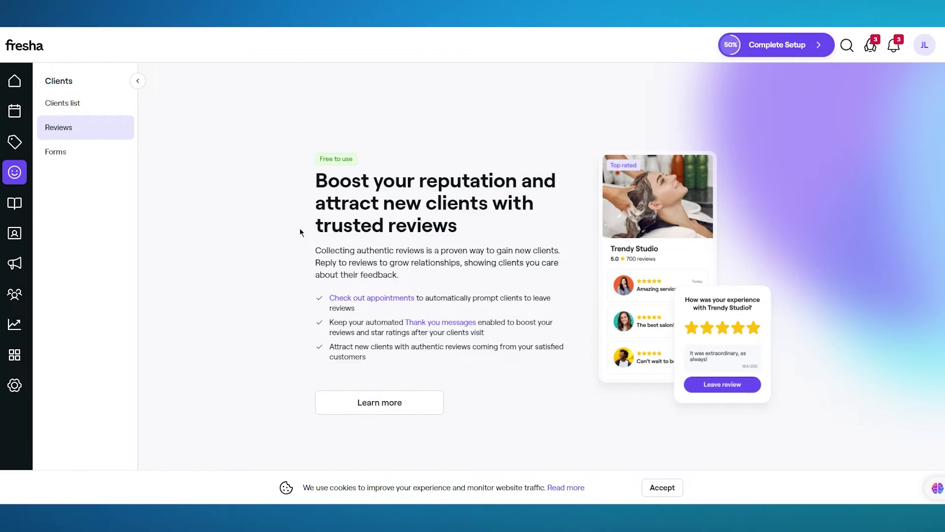
left_click(662, 488)
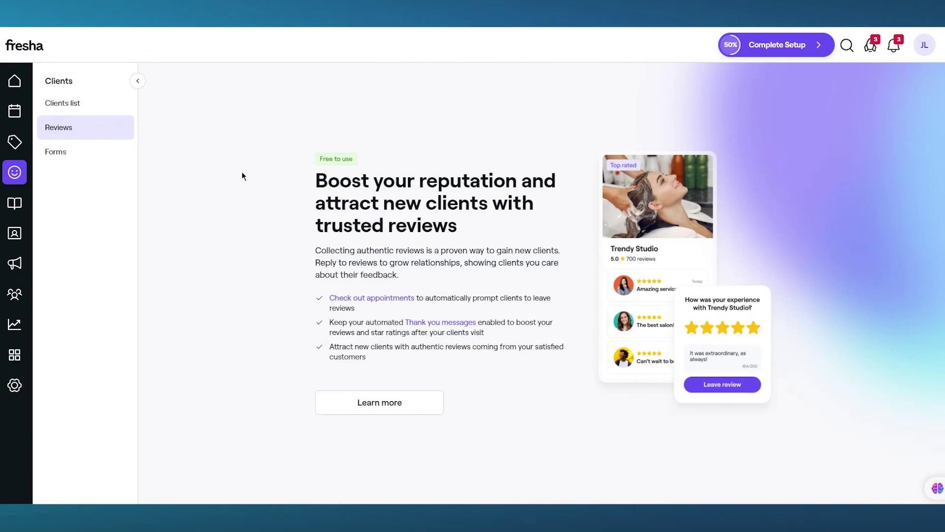
left_click(774, 43)
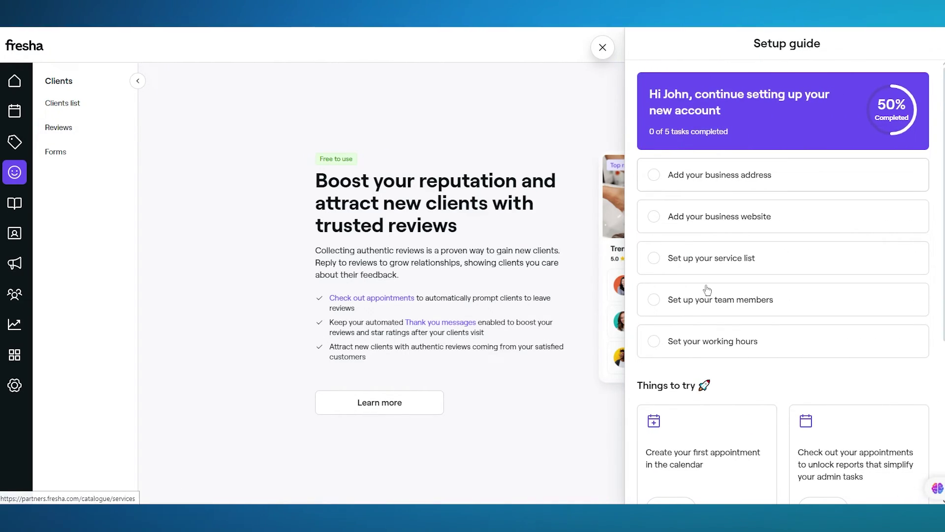
scroll(706, 276, "down", 5)
scroll(634, 152, "up", 5)
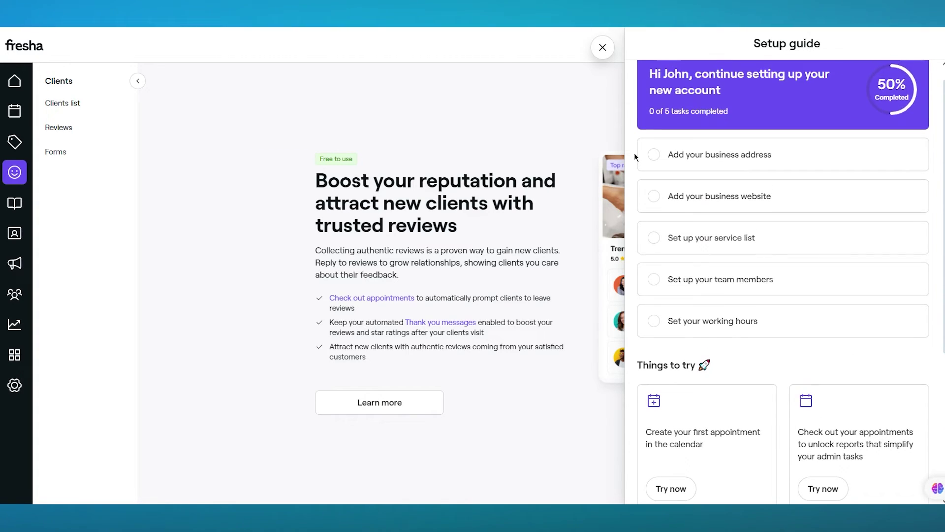
left_click(603, 48)
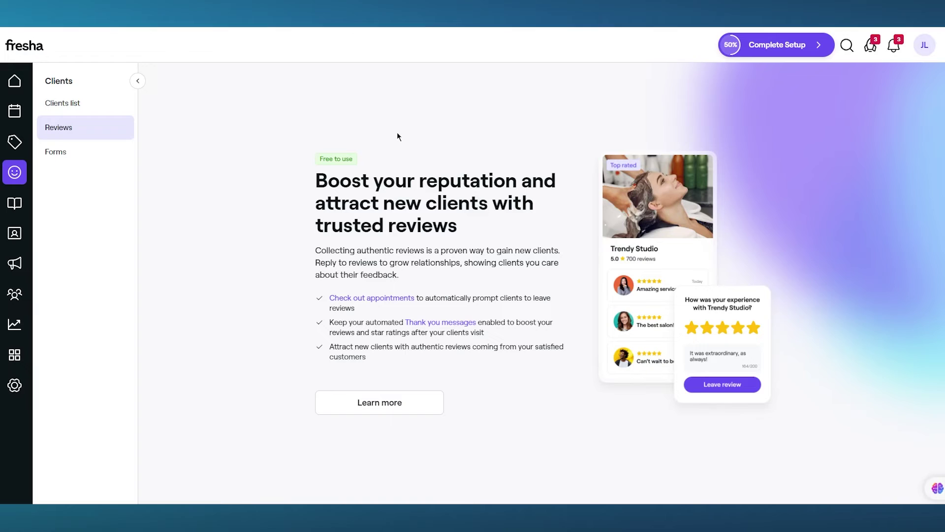
left_click(85, 154)
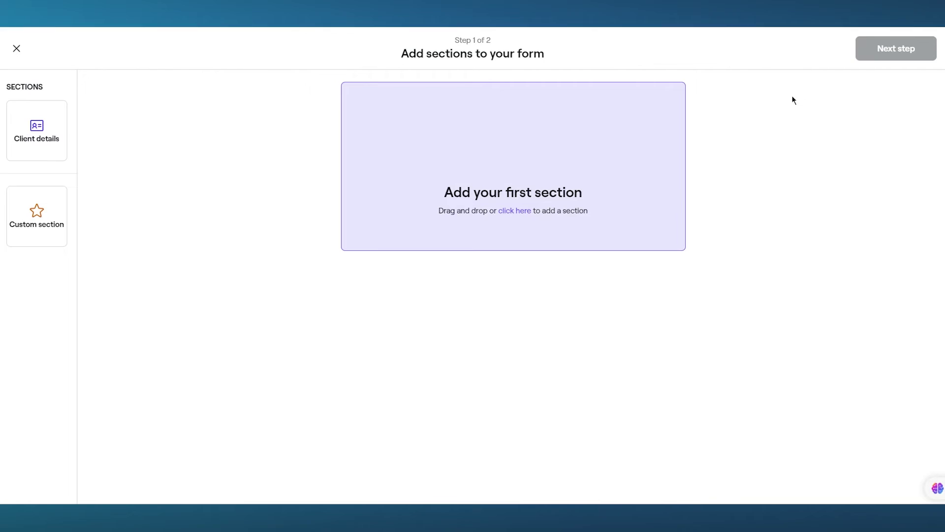
Add a standard Client details section with its suggested title to the new form
left_click(503, 163)
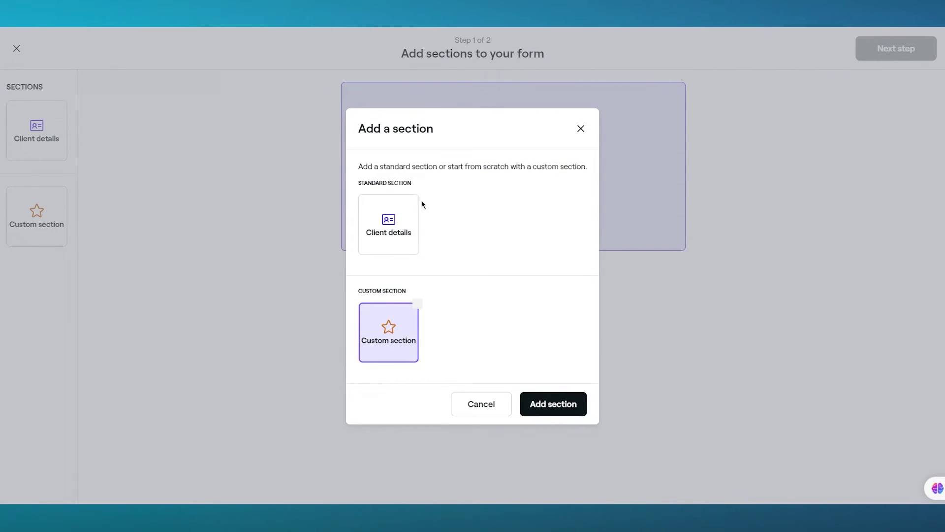
left_click(396, 225)
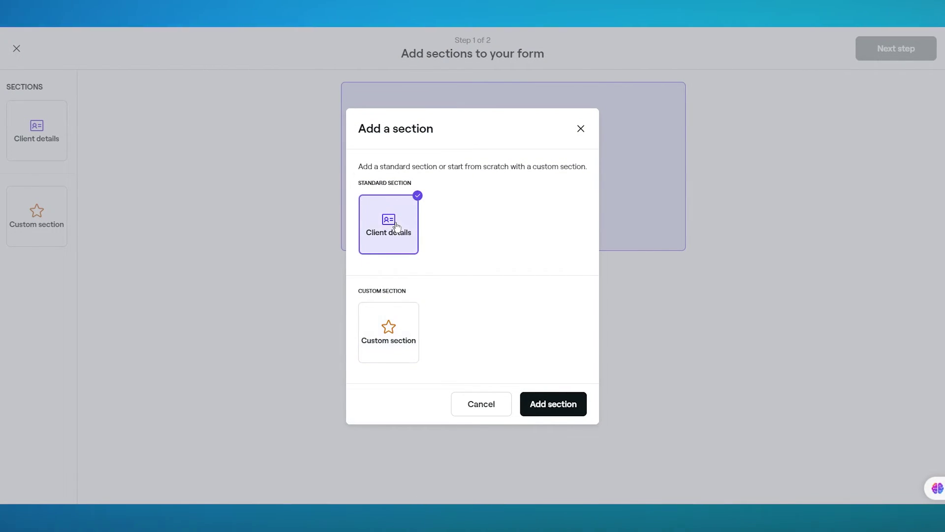
left_click(546, 407)
left_click(411, 165)
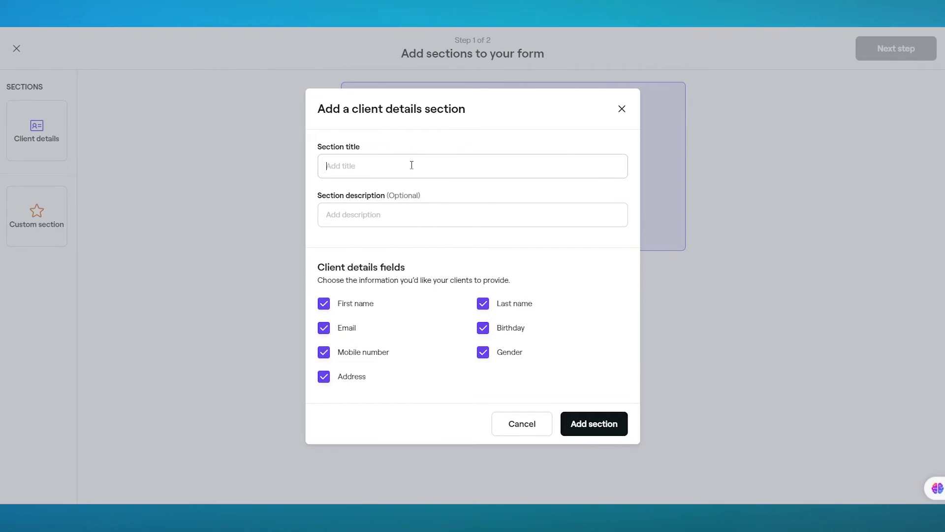
left_click(385, 194)
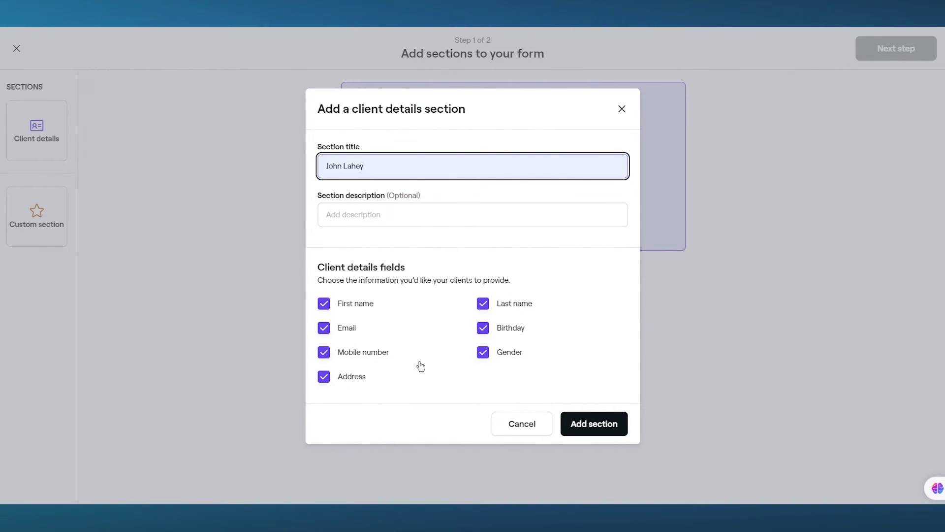
left_click(589, 426)
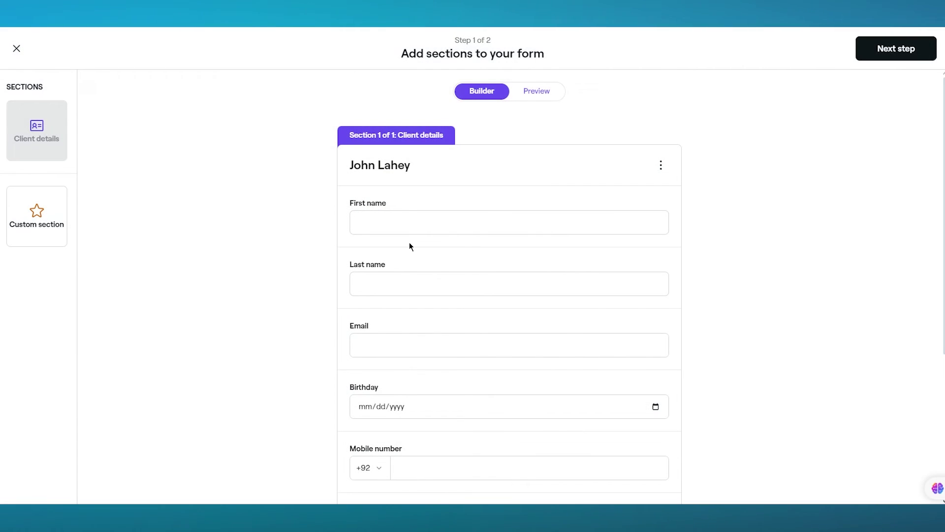
scroll(409, 242, "down", 5)
scroll(409, 242, "up", 5)
scroll(409, 242, "down", 5)
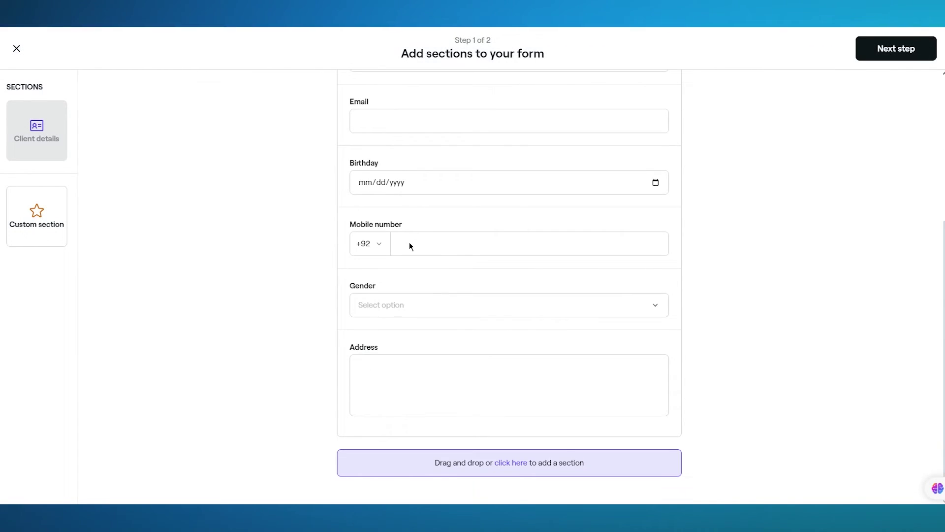
Go to the form details step and enter 'Client Information' as the form name
left_click(908, 47)
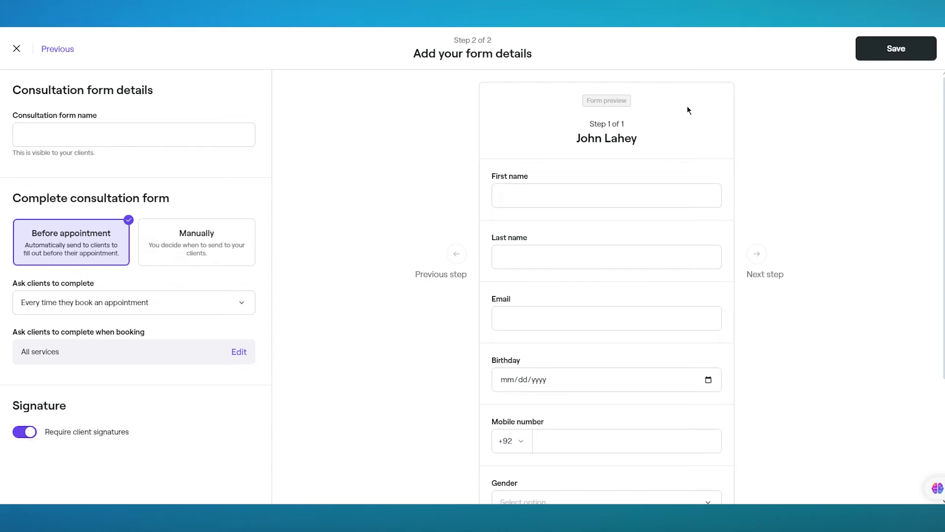
left_click(93, 134)
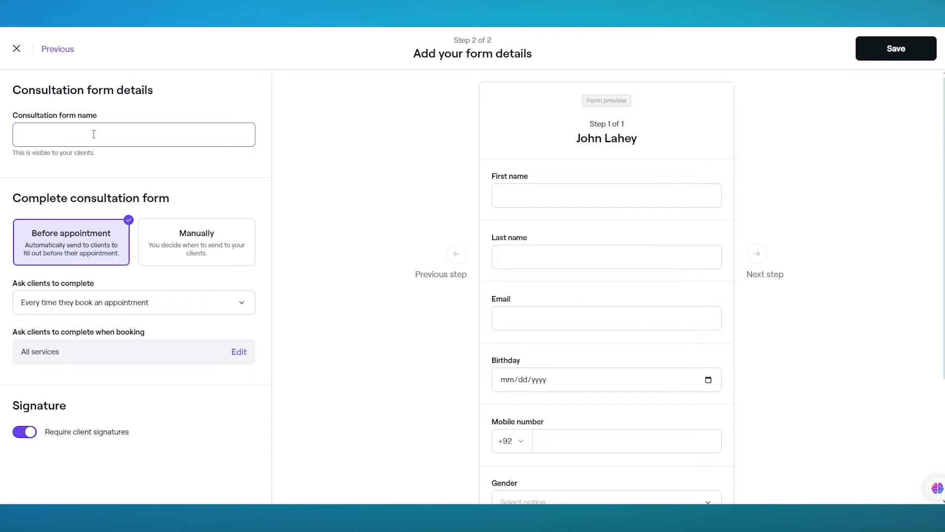
type("Client In")
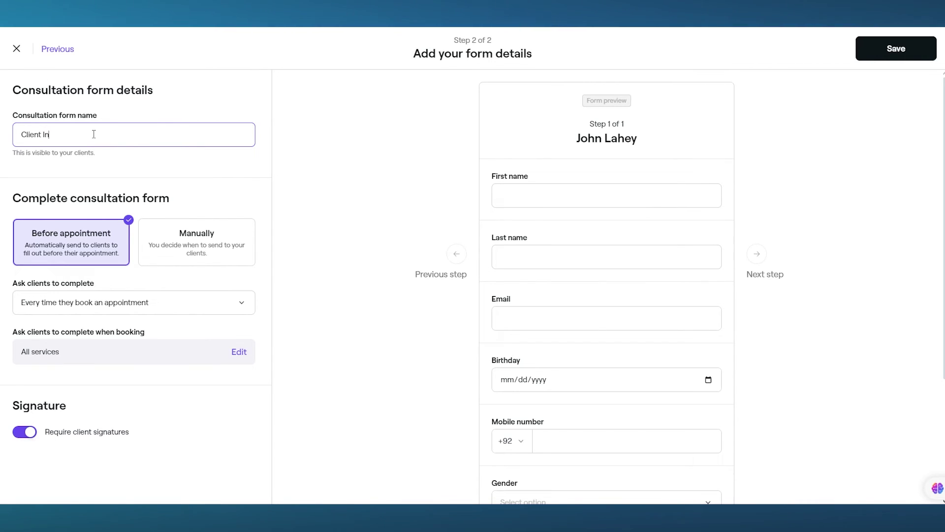
type("formation")
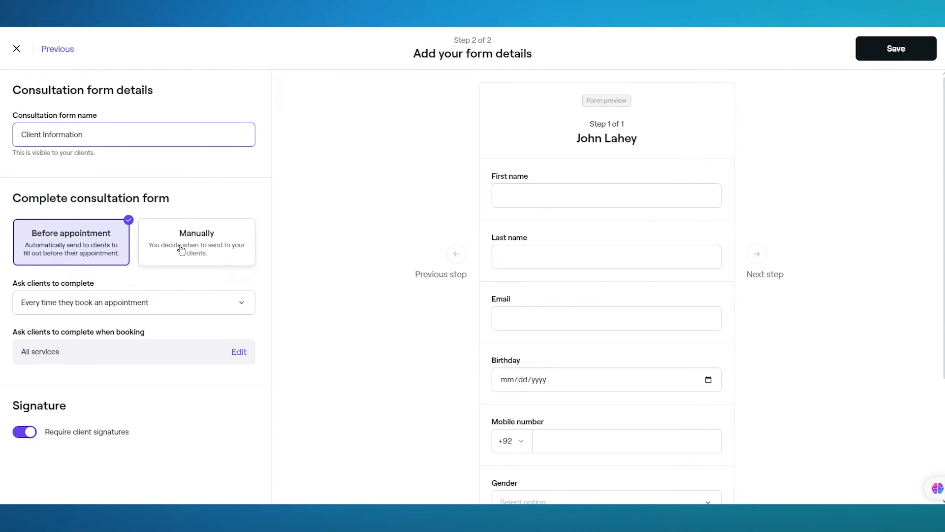
Save the Client Information form and confirm activating it immediately
left_click(882, 55)
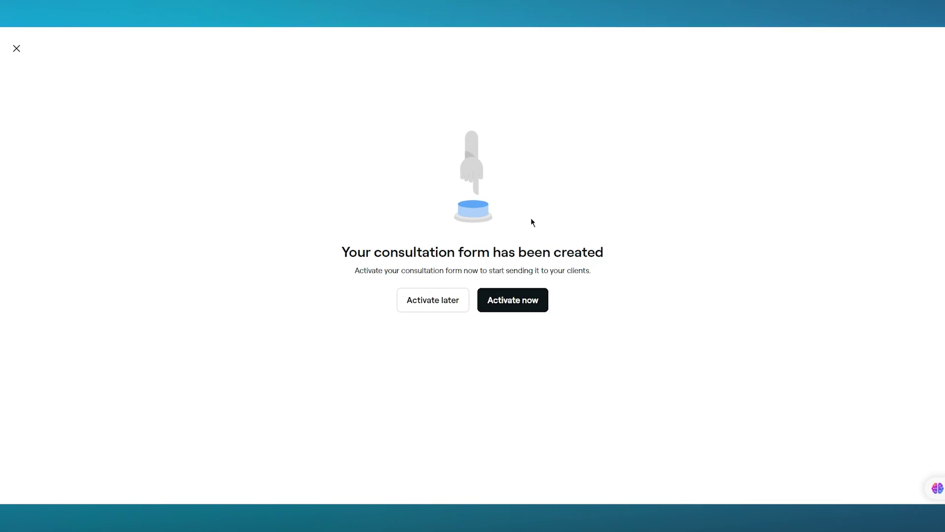
left_click(495, 312)
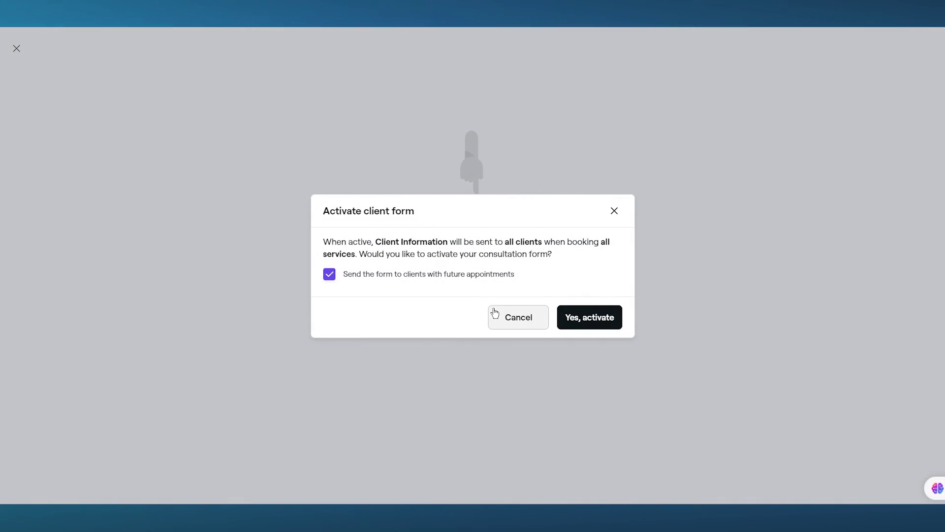
left_click(595, 319)
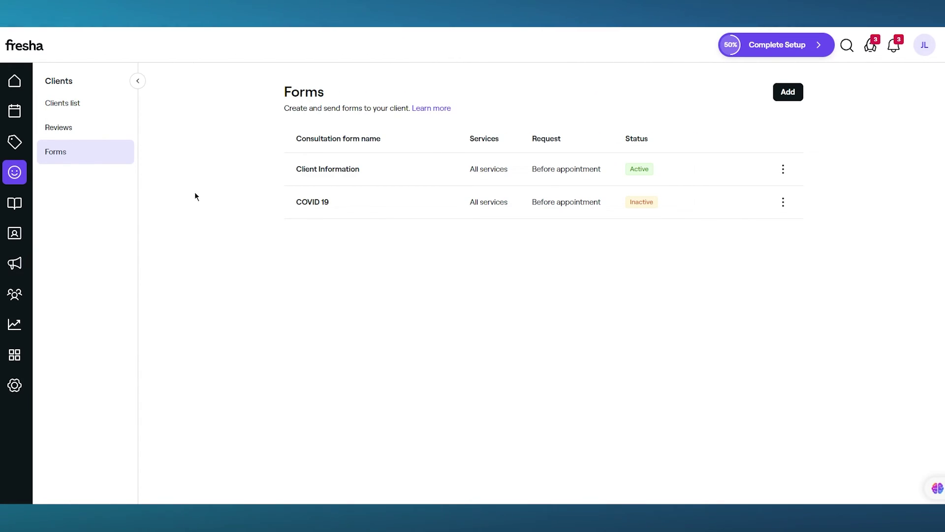
Browse the Catalogue's Services menu, then switch to the Products page
left_click(15, 204)
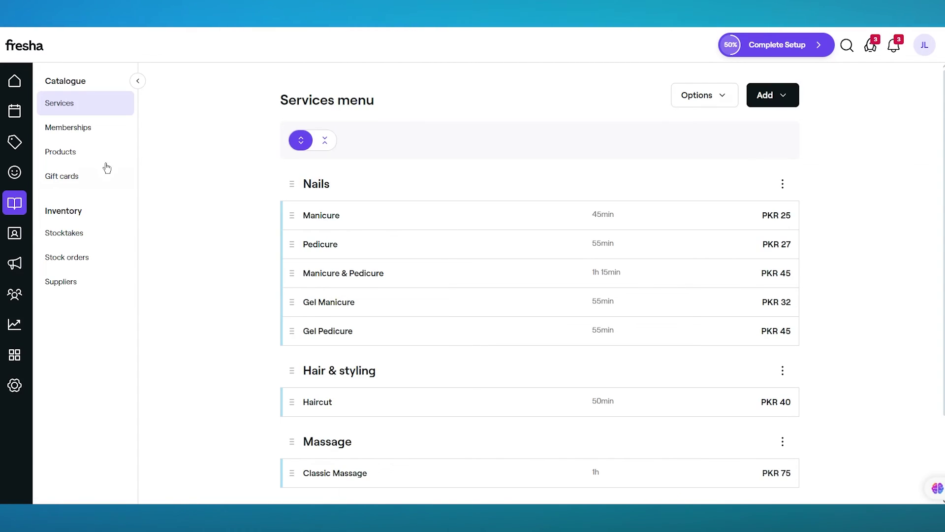
scroll(193, 188, "down", 2)
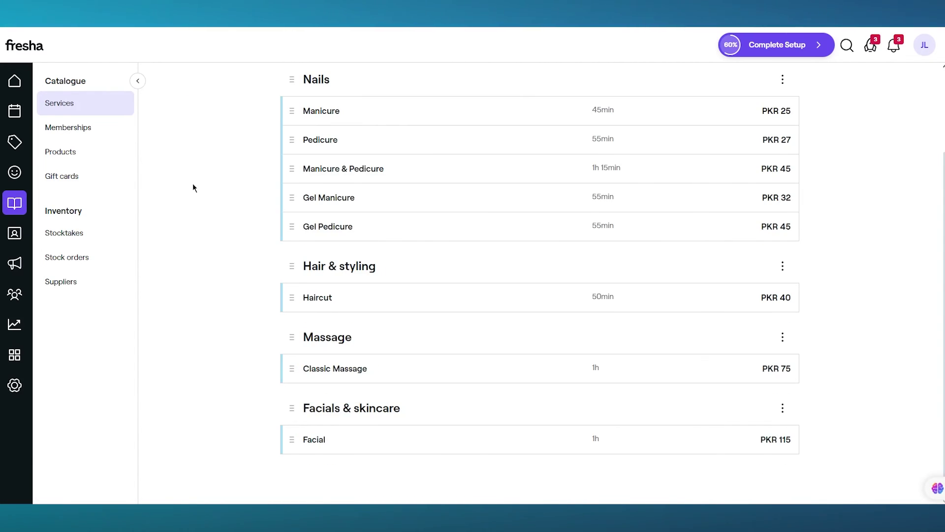
scroll(193, 188, "up", 2)
scroll(193, 186, "down", 2)
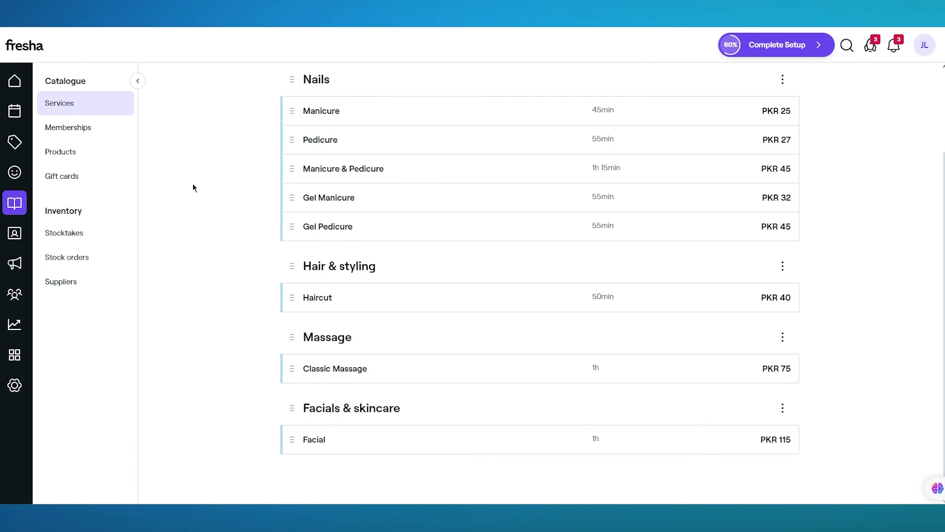
left_click(76, 151)
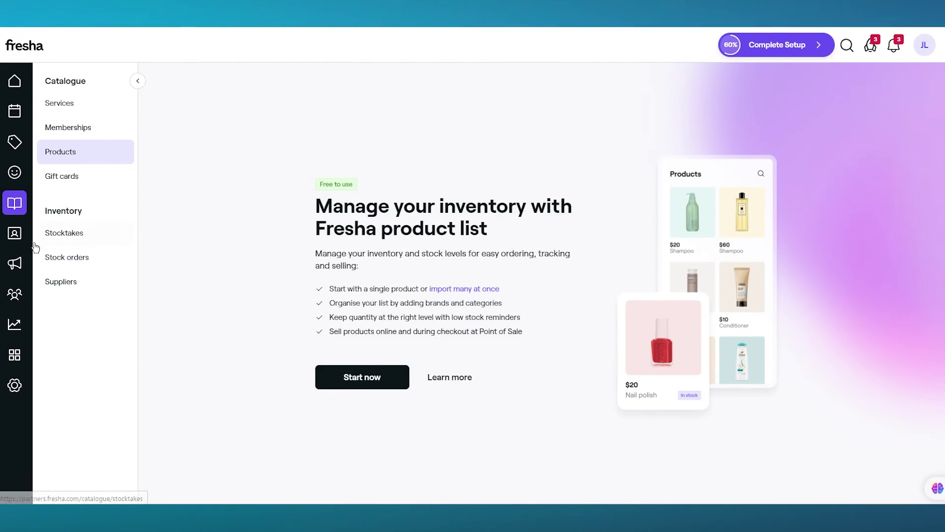
View the Online booking page, then open Marketing Automations to see appointment reminders
left_click(18, 241)
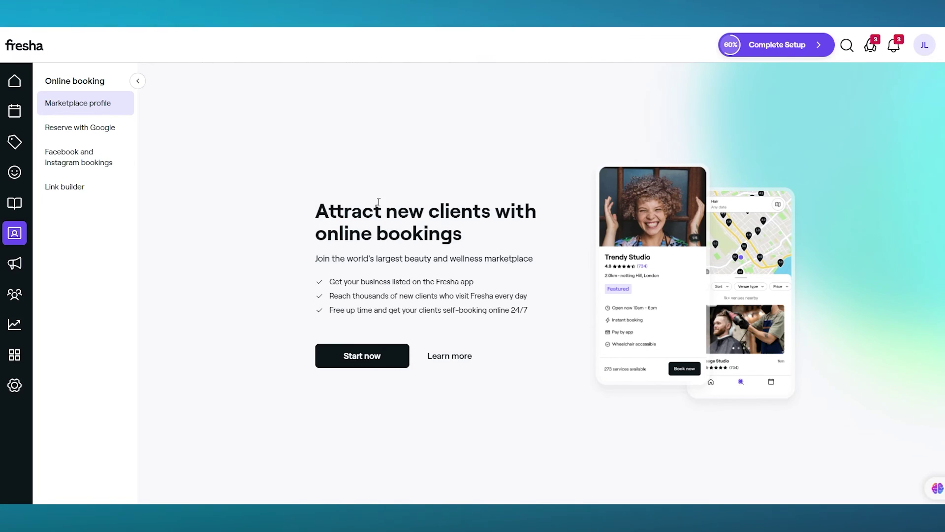
left_click(19, 269)
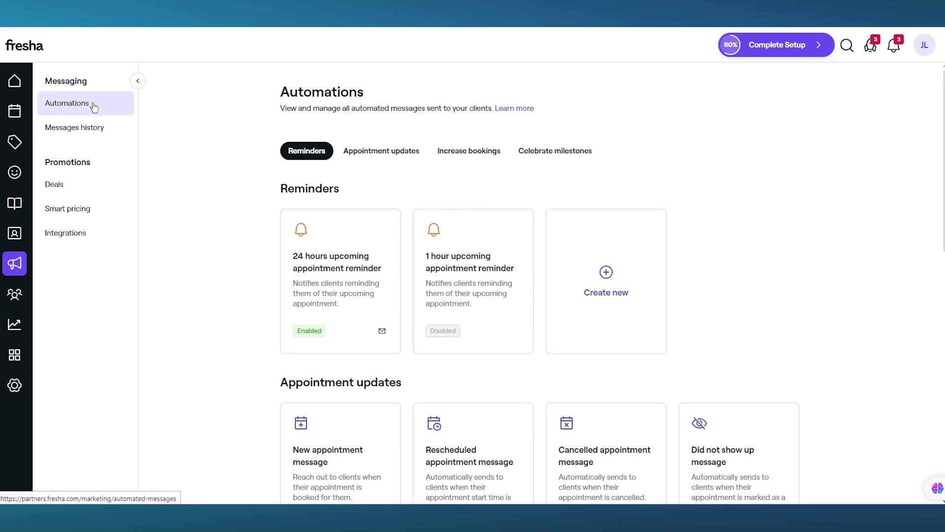
scroll(208, 185, "down", 3)
scroll(208, 186, "down", 5)
scroll(208, 186, "up", 10)
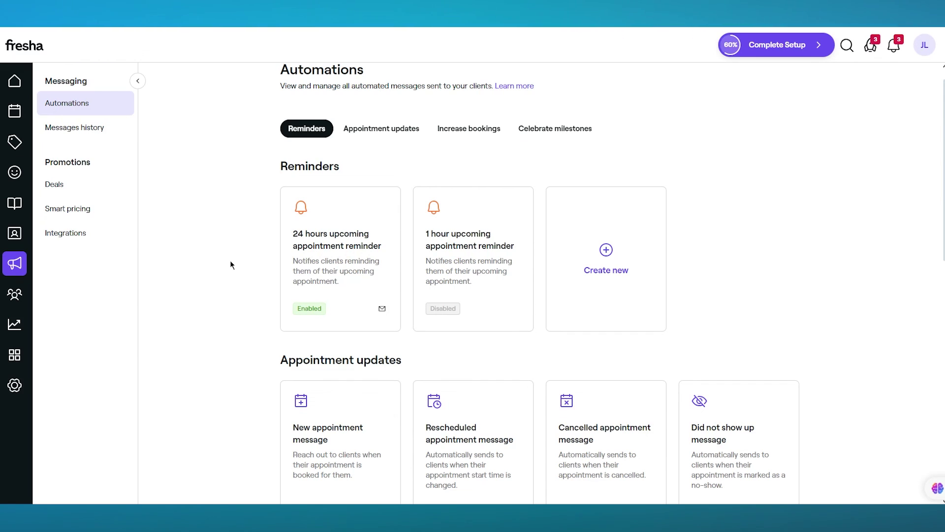
scroll(231, 265, "up", 1)
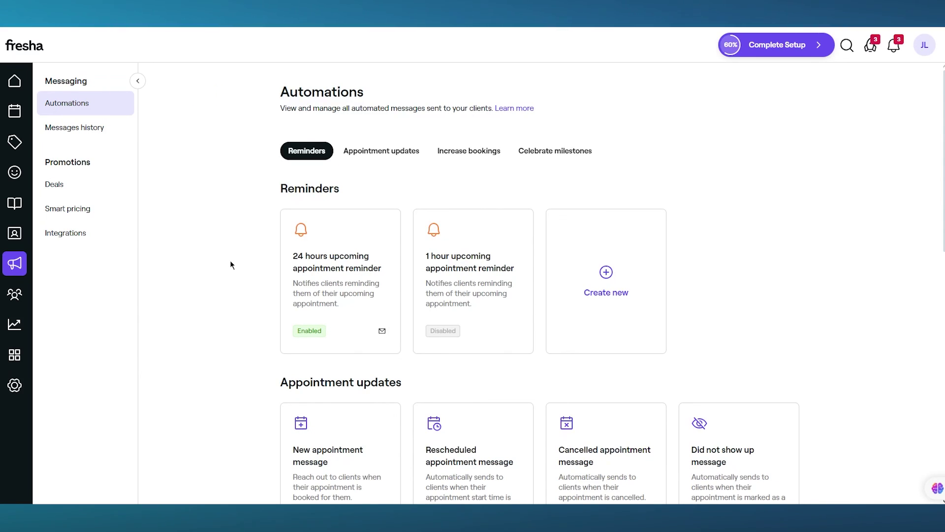